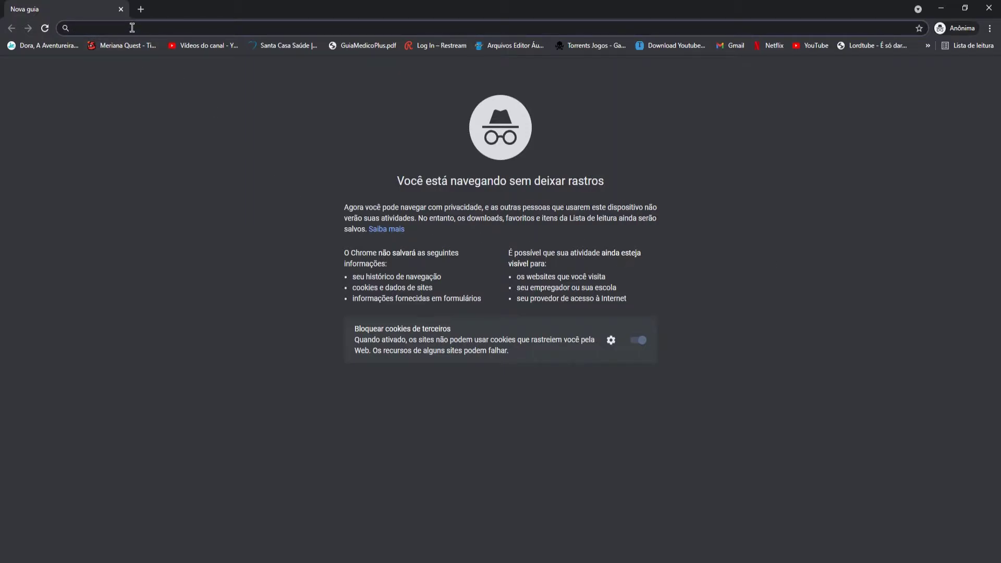
Load the router's admin login page at 192.168.0.1 in Chrome
type("192")
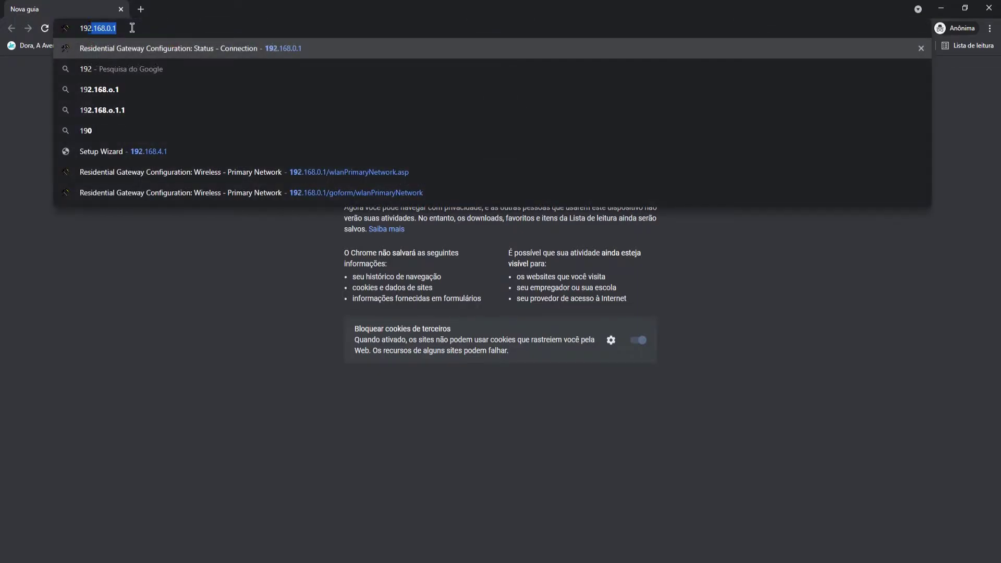
type(".168")
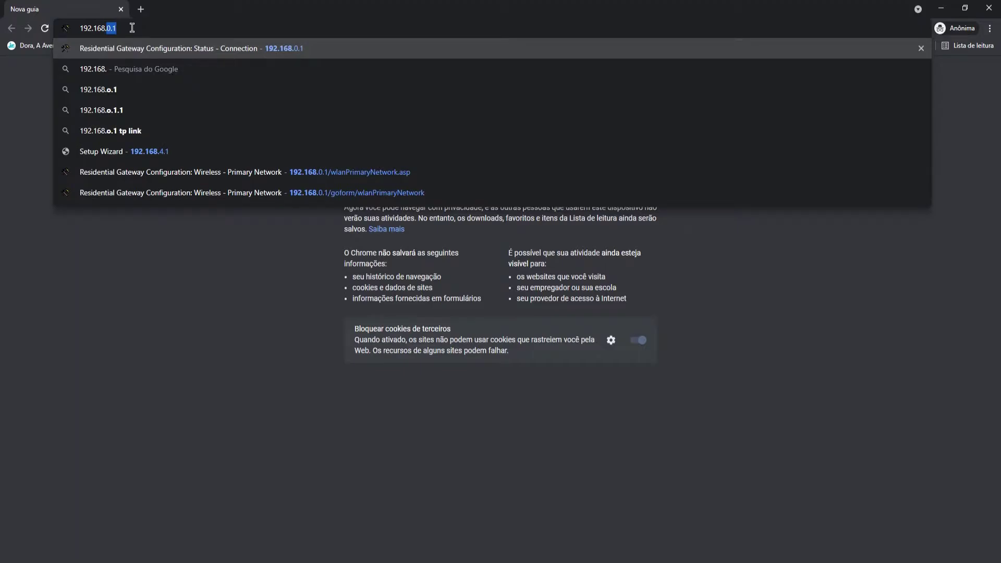
type(".0.1")
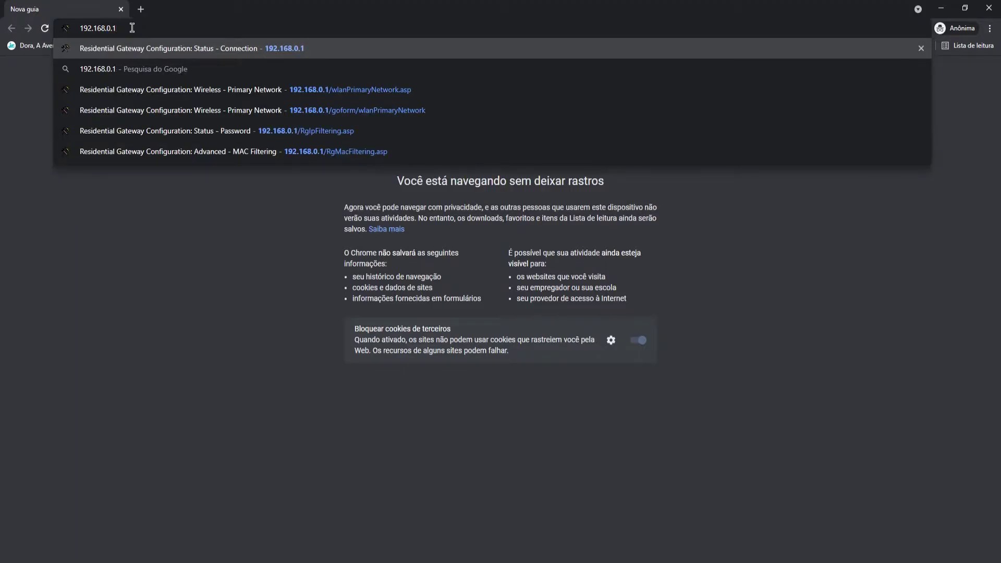
key("Return")
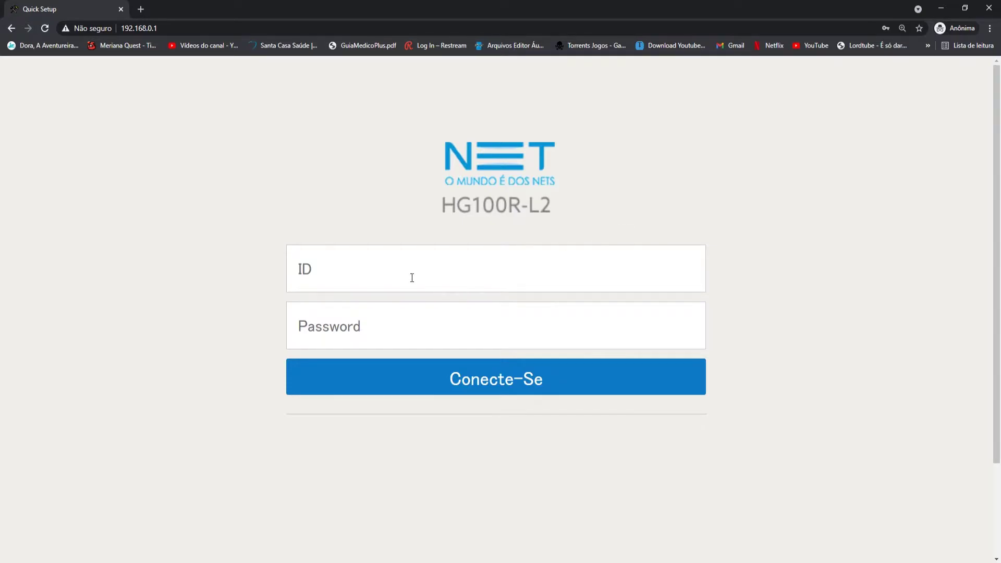
Fill in the admin login ID and a password and submit the login form
left_click(391, 279)
left_click(530, 259)
left_click(415, 274)
left_click(373, 268)
type("admin")
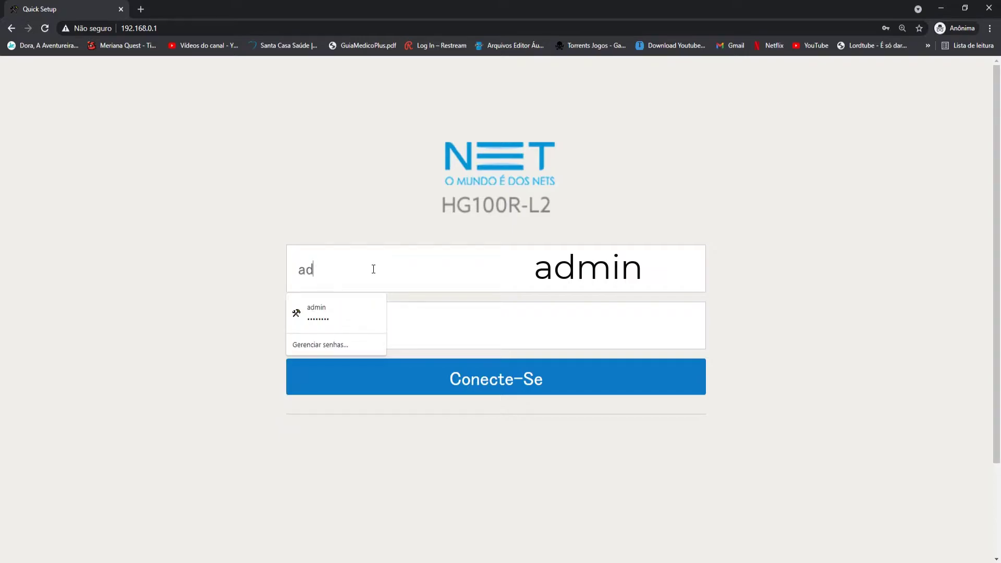
left_click(563, 329)
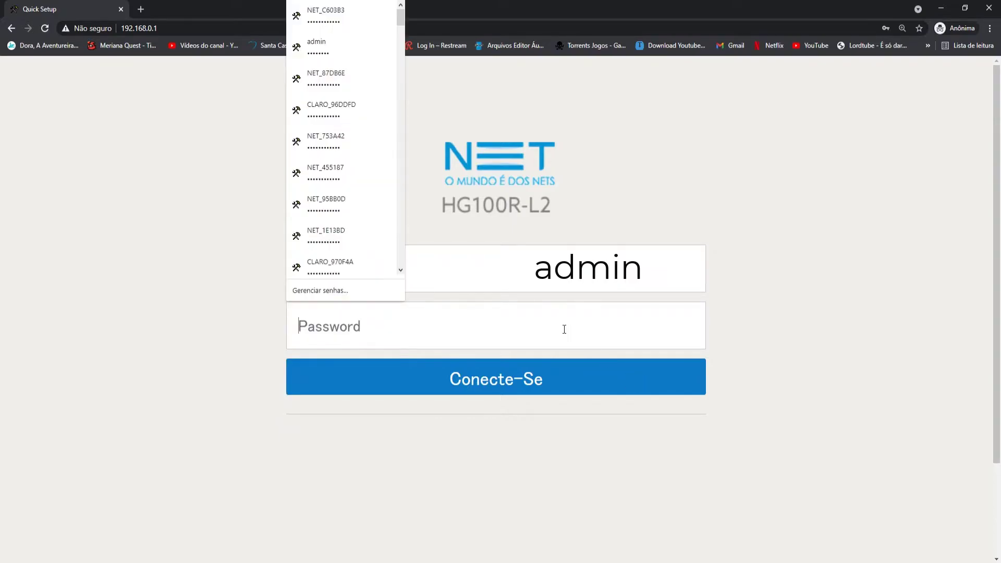
type("pass")
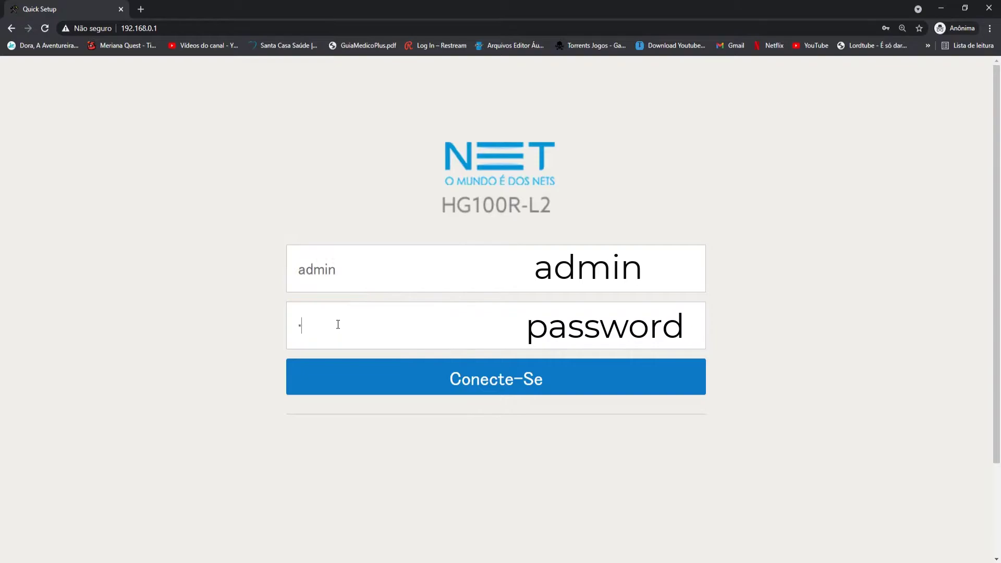
type("word")
left_click(502, 384)
After the incorrect-login error, re-enter the admin ID and log in to the router
left_click(365, 276)
key("Tab")
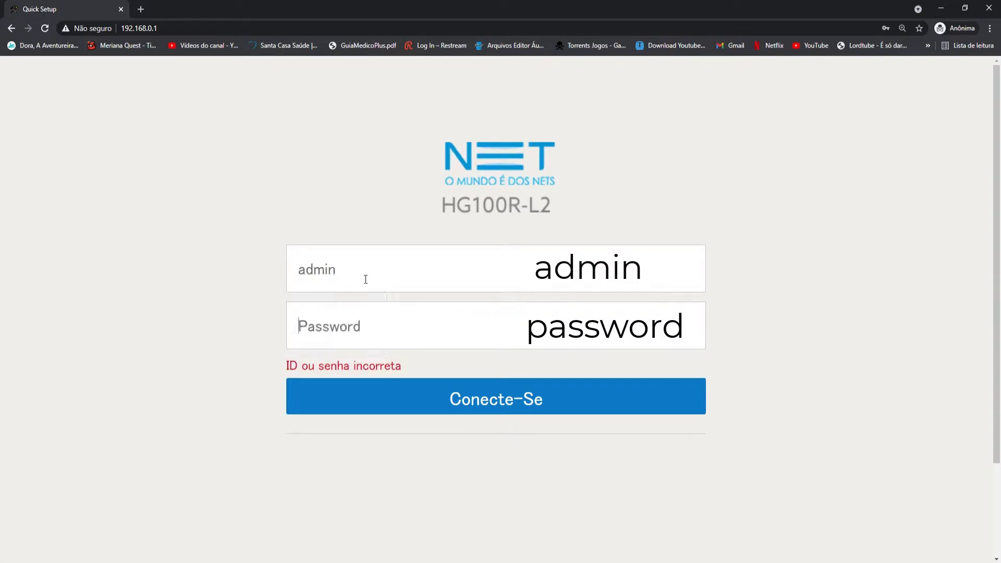
key("Return")
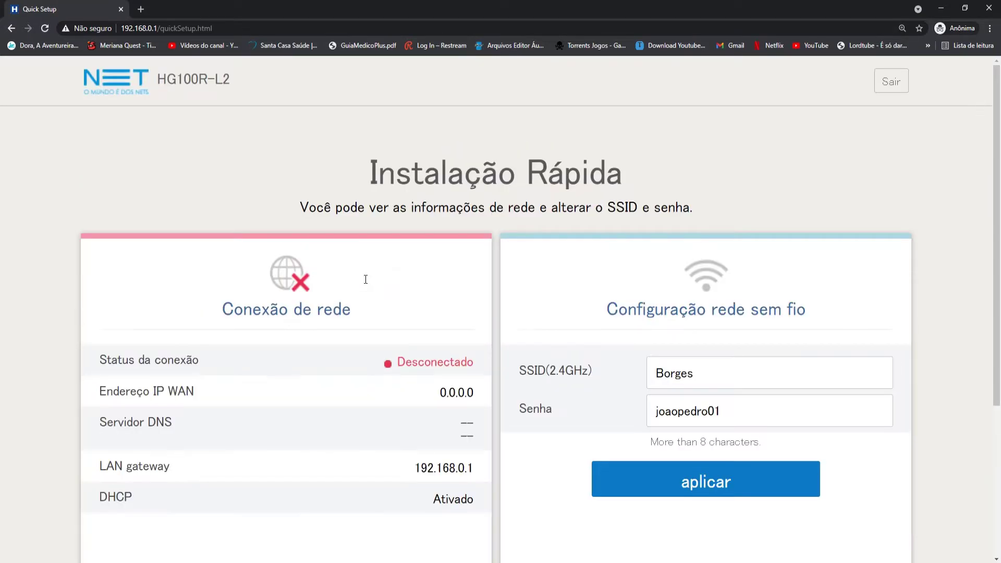
scroll(559, 324, "down", 1)
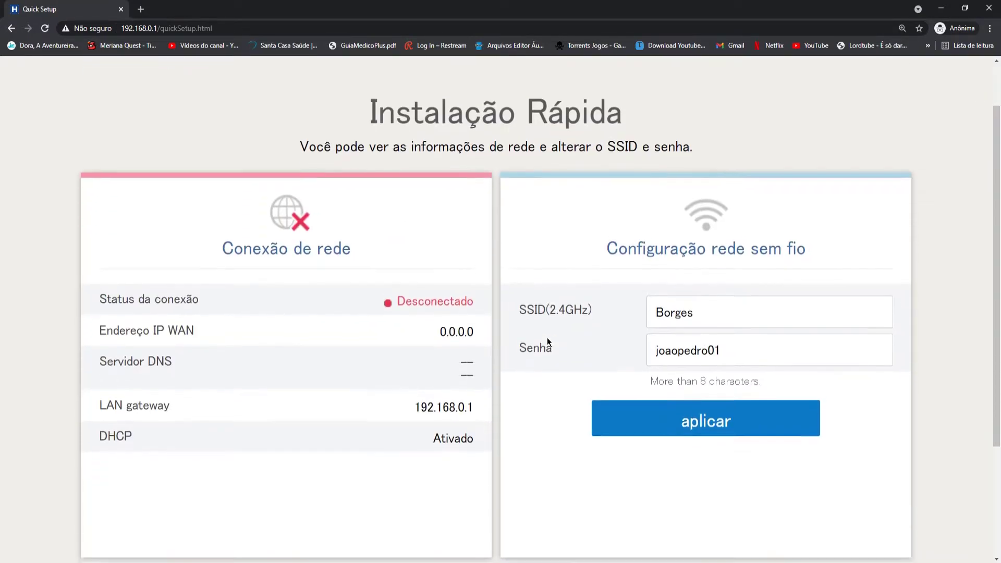
scroll(549, 334, "down", 2)
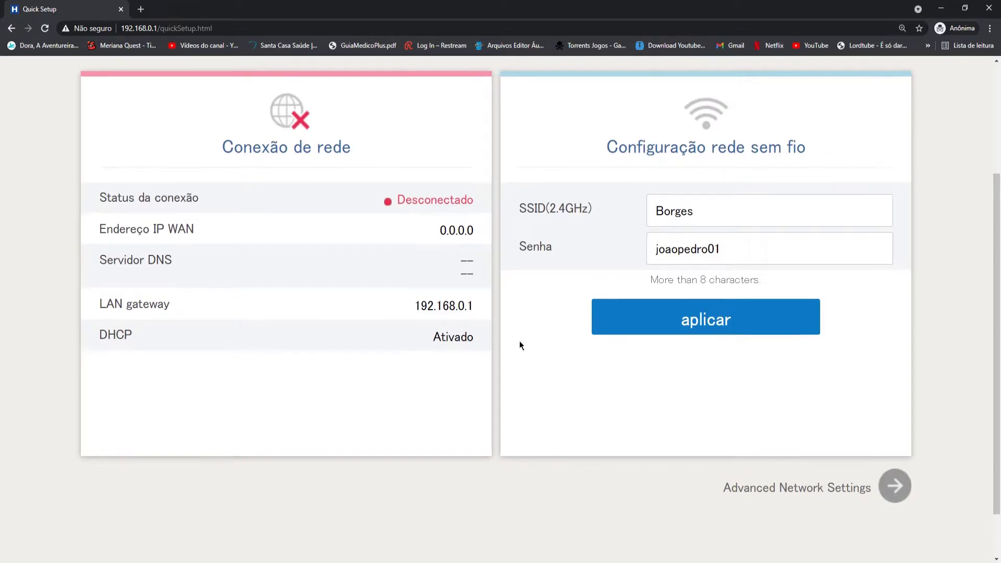
scroll(519, 340, "up", 2)
scroll(518, 336, "down", 3)
scroll(519, 336, "up", 3)
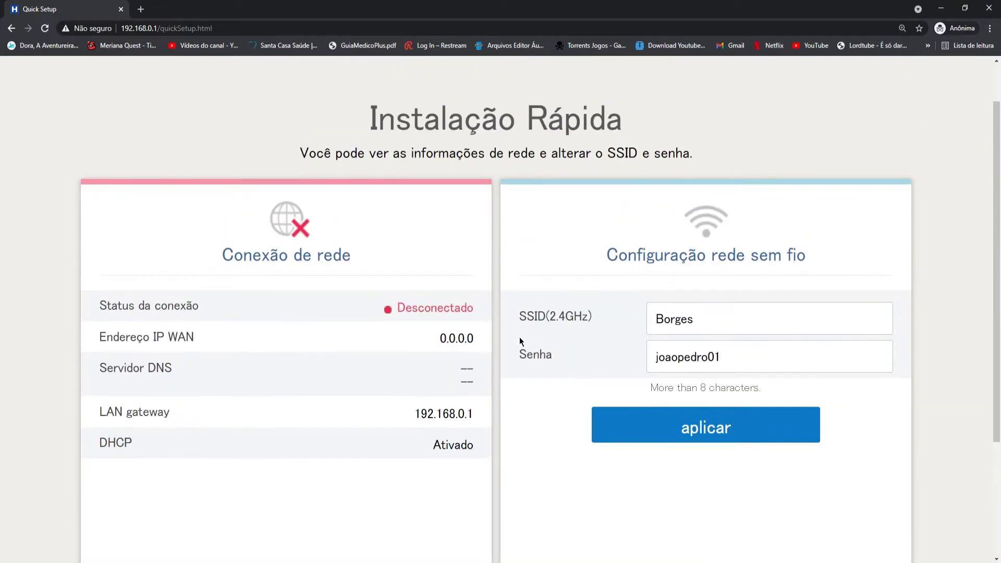
scroll(560, 350, "down", 2)
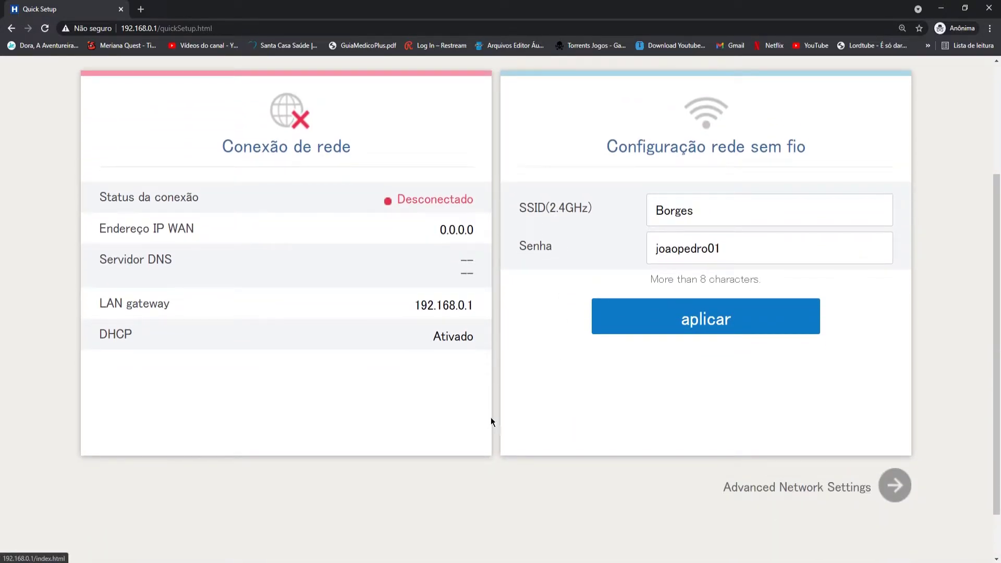
scroll(426, 392, "up", 2)
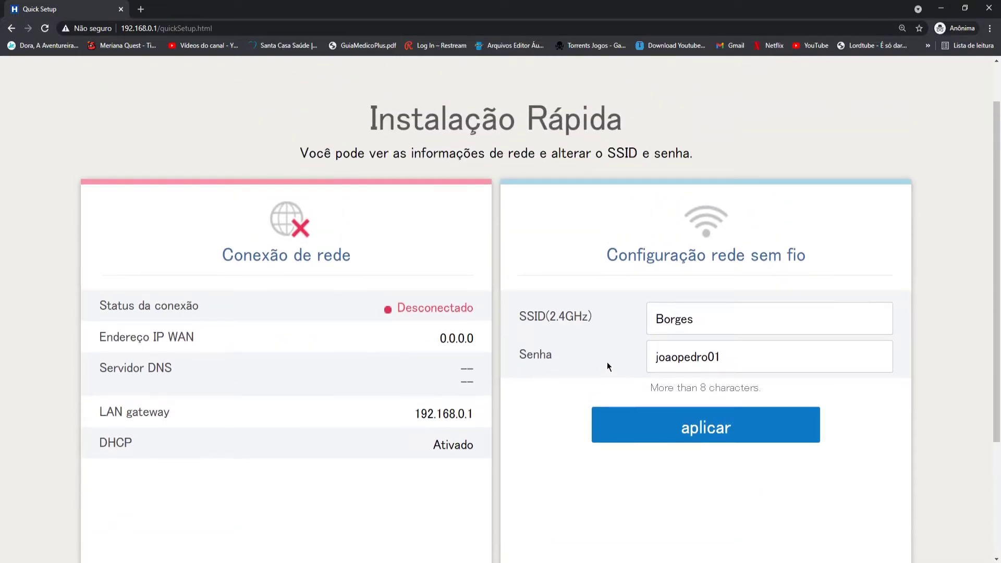
left_click_drag(756, 305, 558, 319)
Set the 2.4GHz SSID to CLARO with a new Wi-Fi password, then apply and confirm
type("CLARO")
key("Tab")
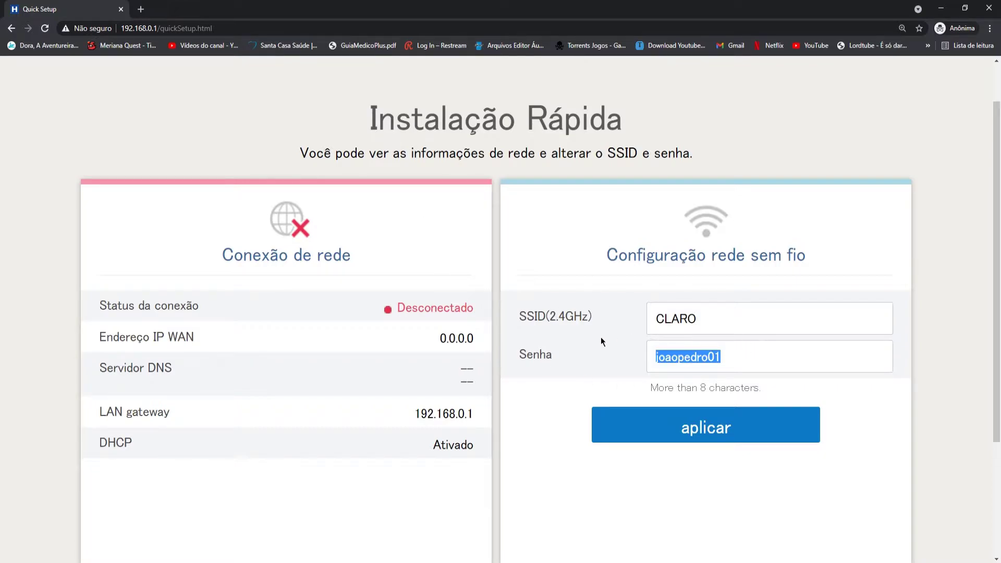
left_click_drag(706, 356, 746, 356)
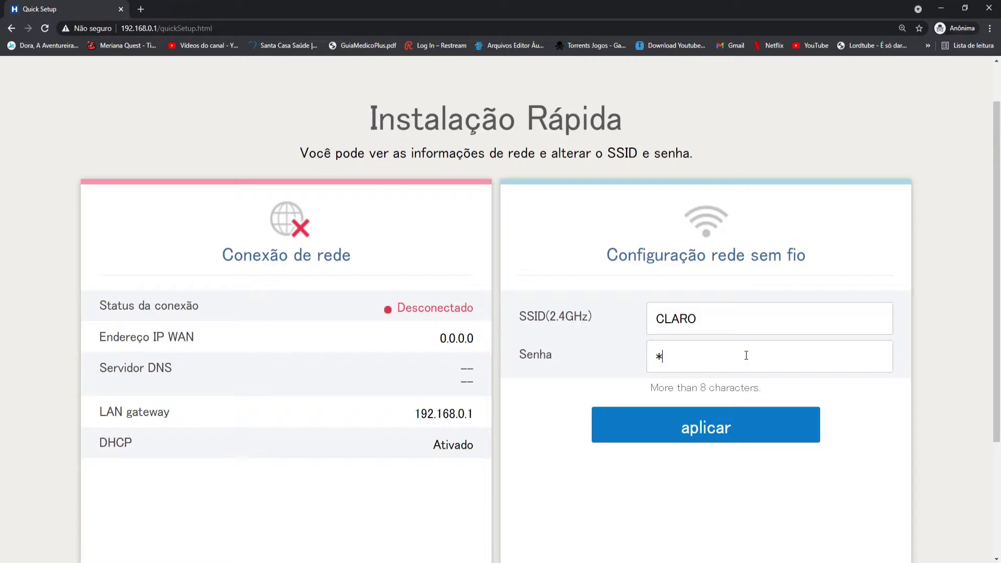
key("BackSpace")
key("BackSpace")
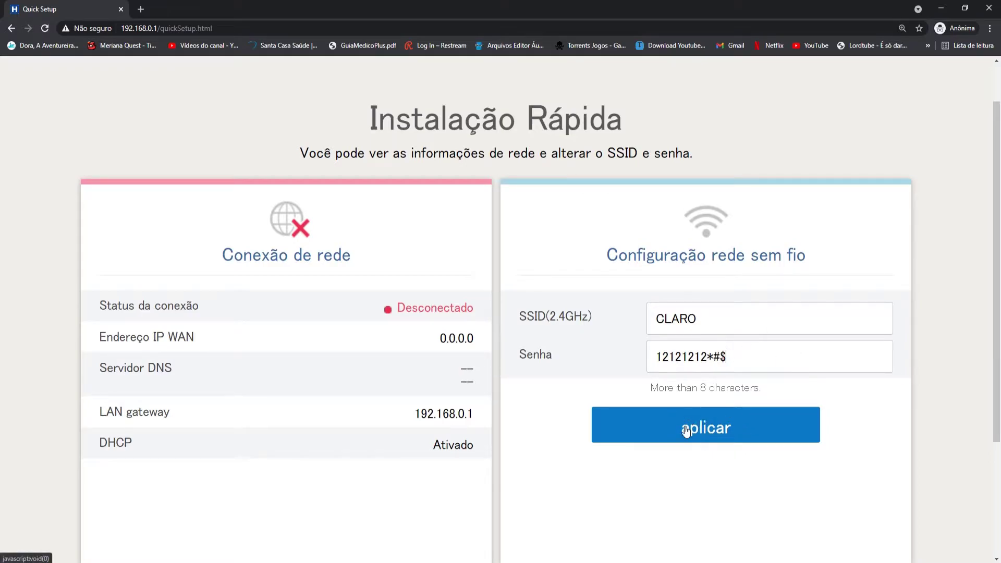
left_click(702, 430)
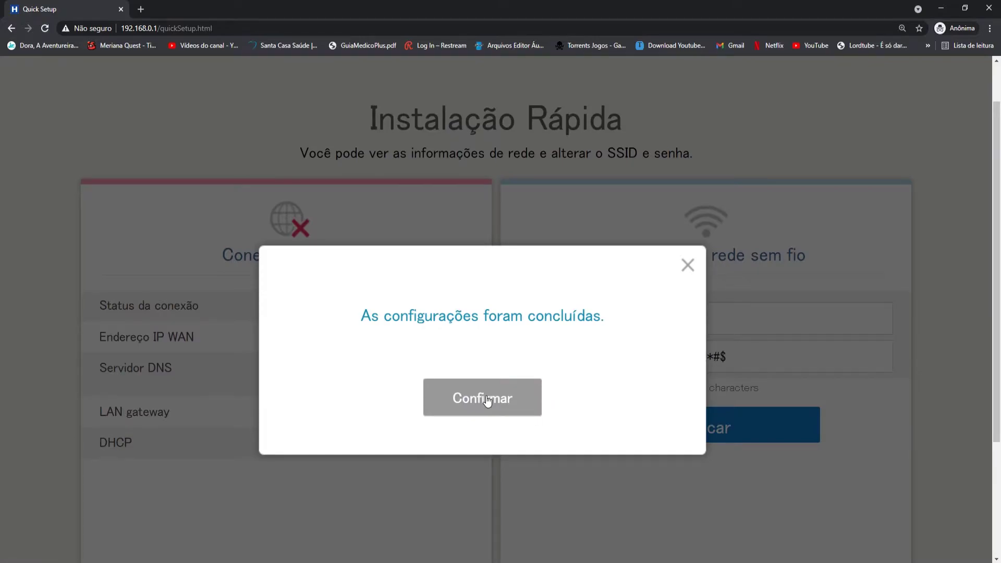
left_click(486, 401)
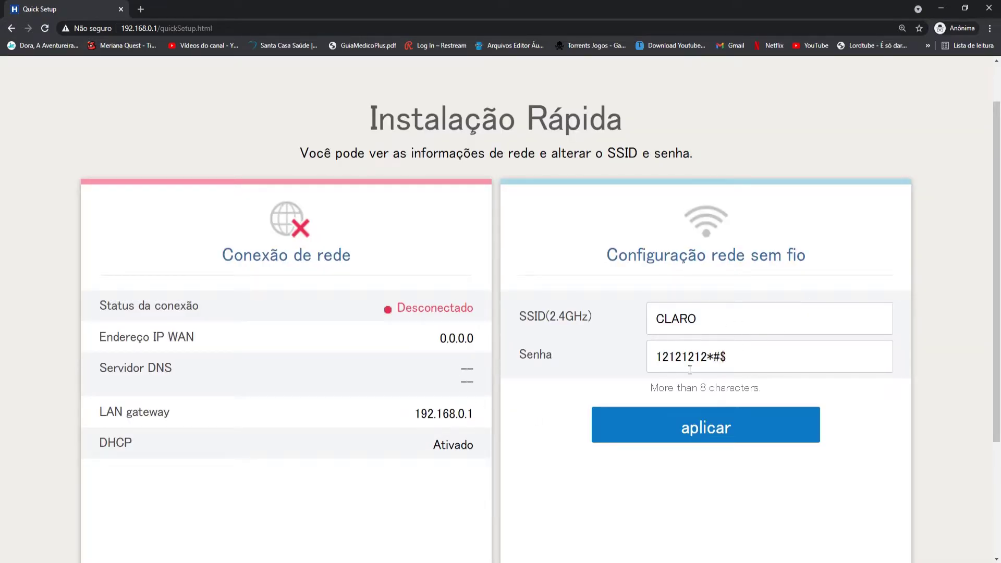
scroll(430, 400, "down", 2)
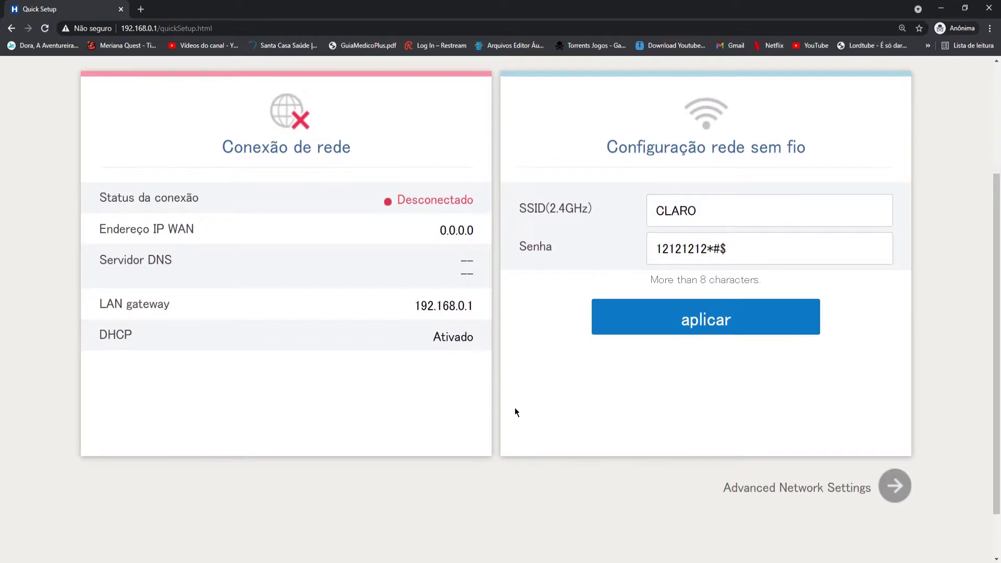
scroll(515, 407, "up", 2)
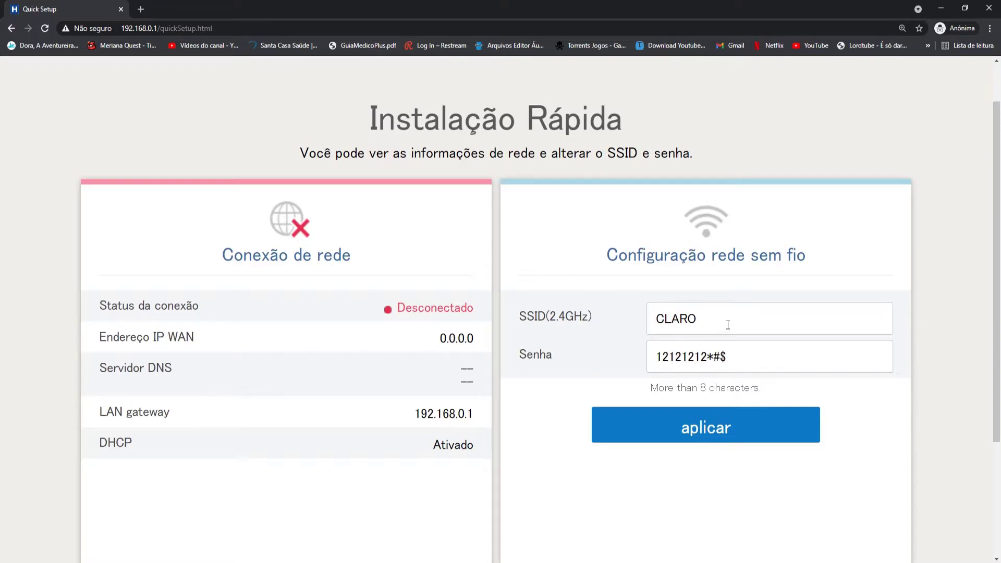
left_click_drag(721, 323, 633, 322)
left_click(794, 358)
key("ctrl+a")
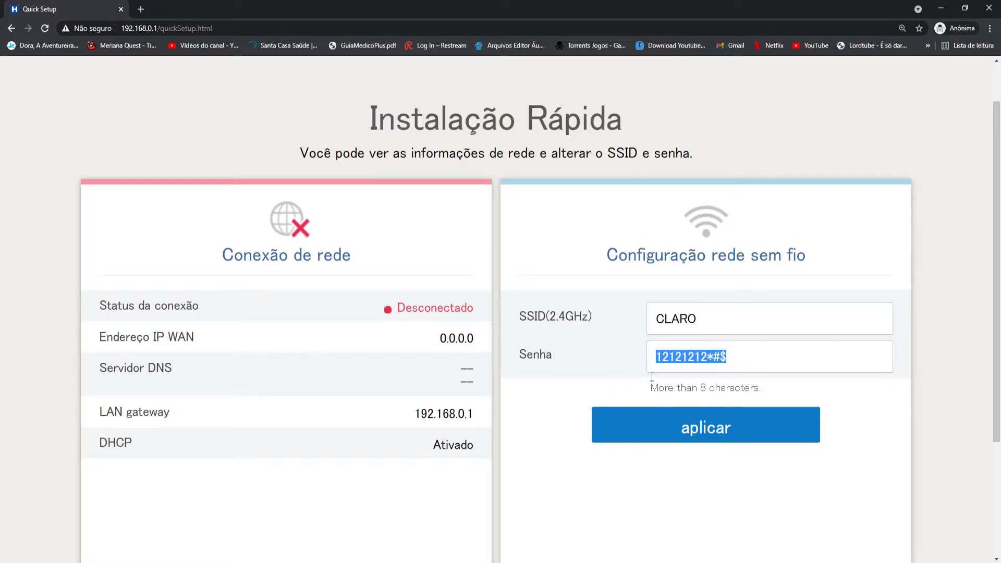
Reload the router admin page at 192.168.0.1
left_click(115, 28)
type("192")
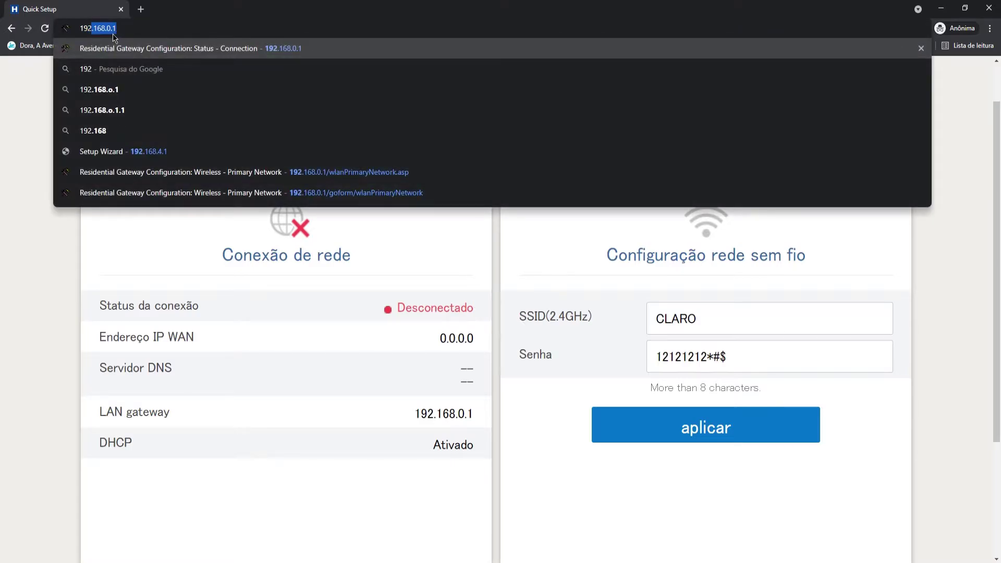
type(".168.0")
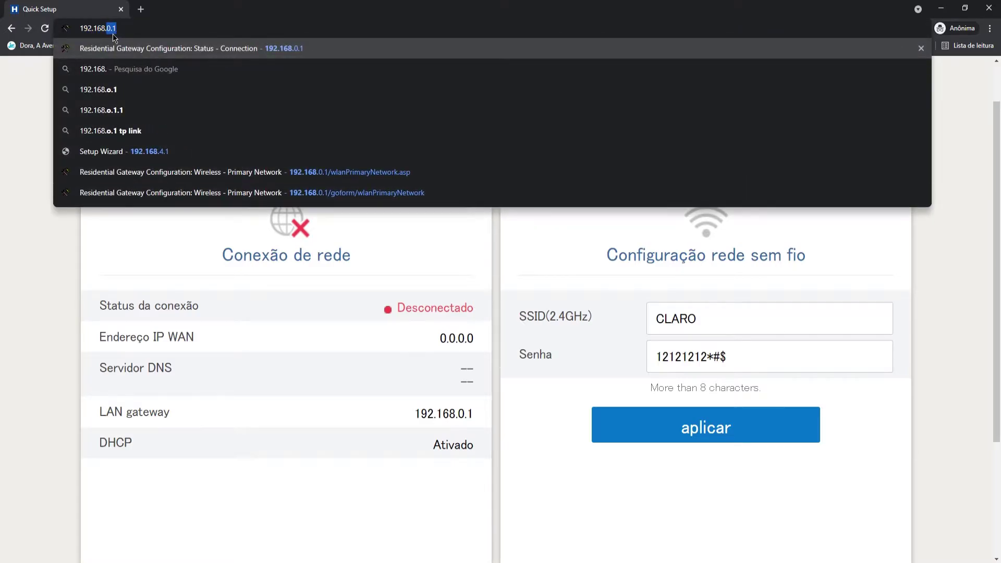
type(".1")
key("Return")
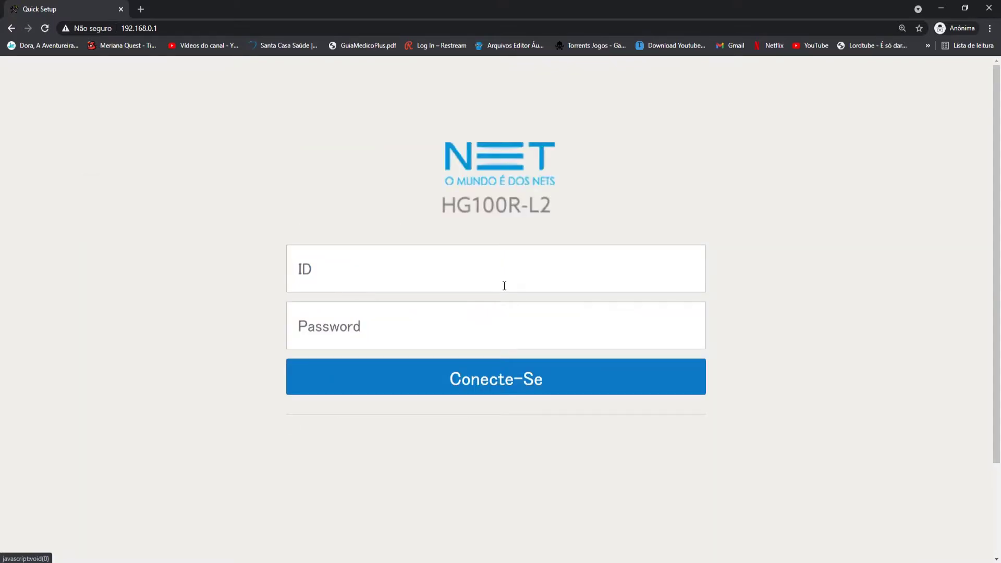
Log in with the admin ID and password and scroll through the Quick Setup overview
left_click(335, 259)
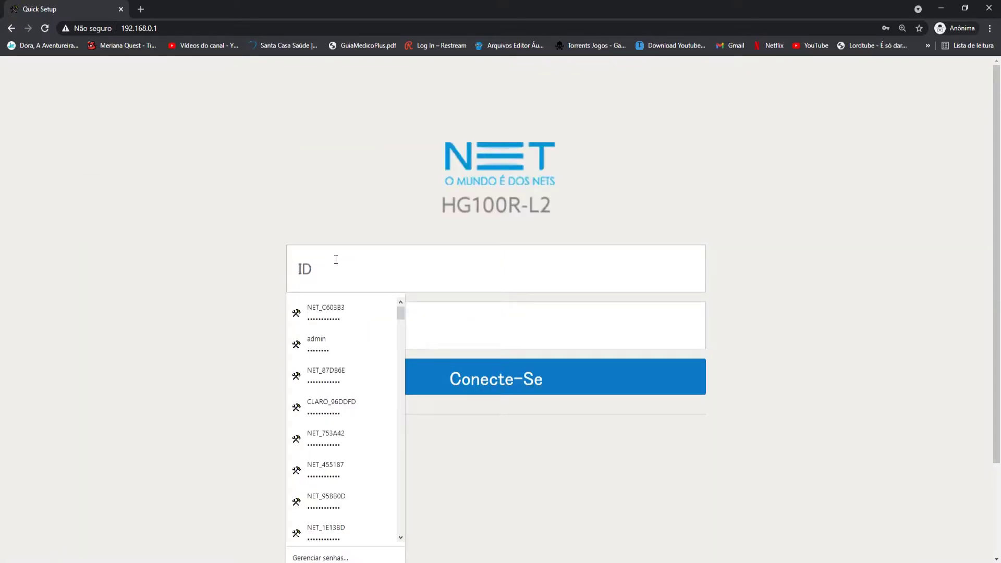
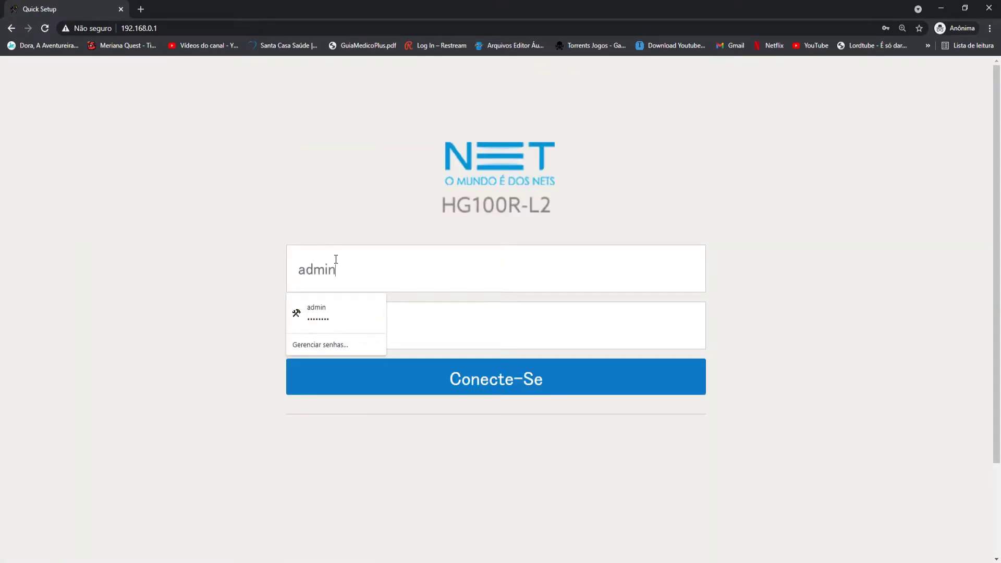
key("Tab")
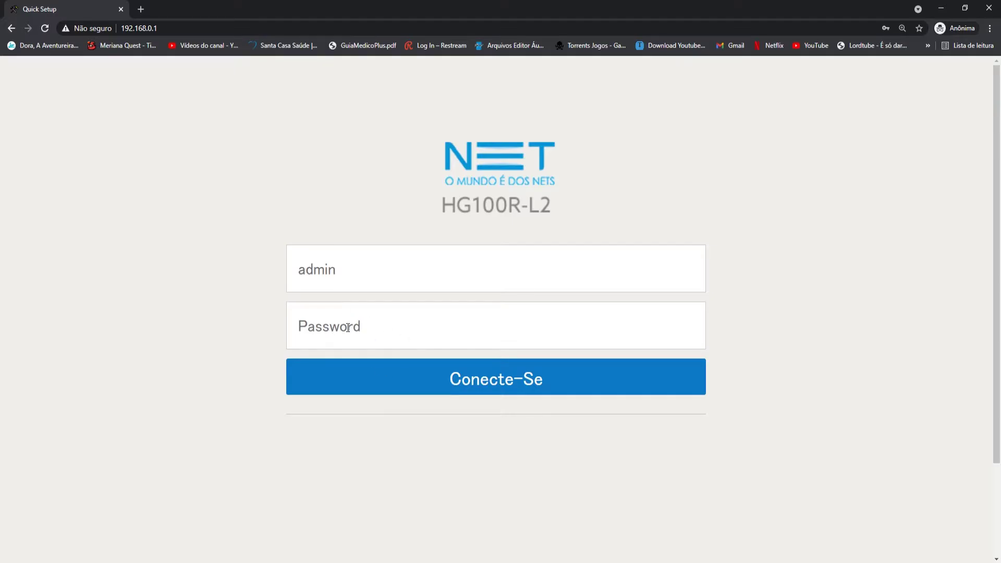
key("Return")
scroll(499, 334, "down", 4)
scroll(498, 339, "down", 1)
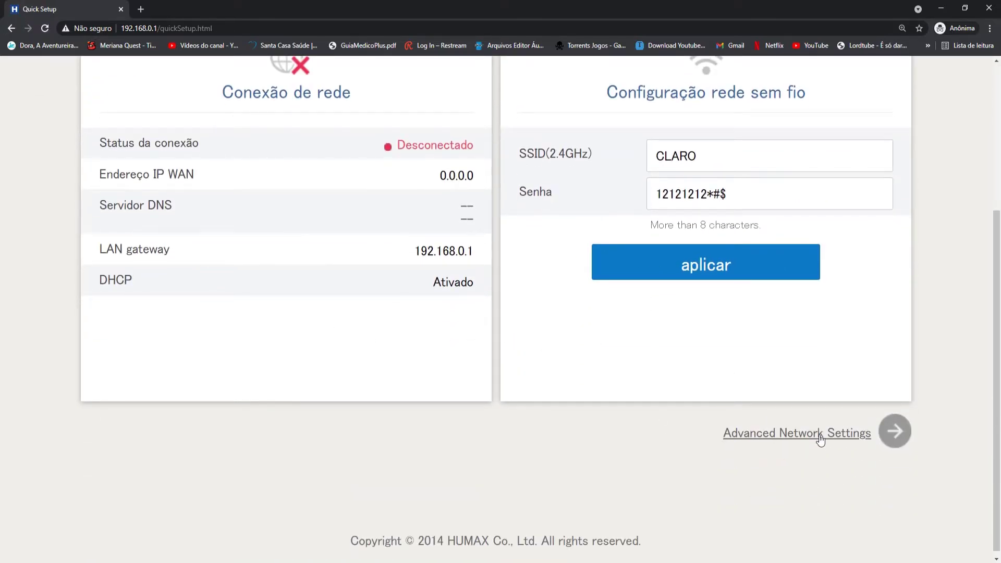
Go to the advanced network settings, dismiss the translation offer, and open Sem fio Rádio
left_click(820, 437)
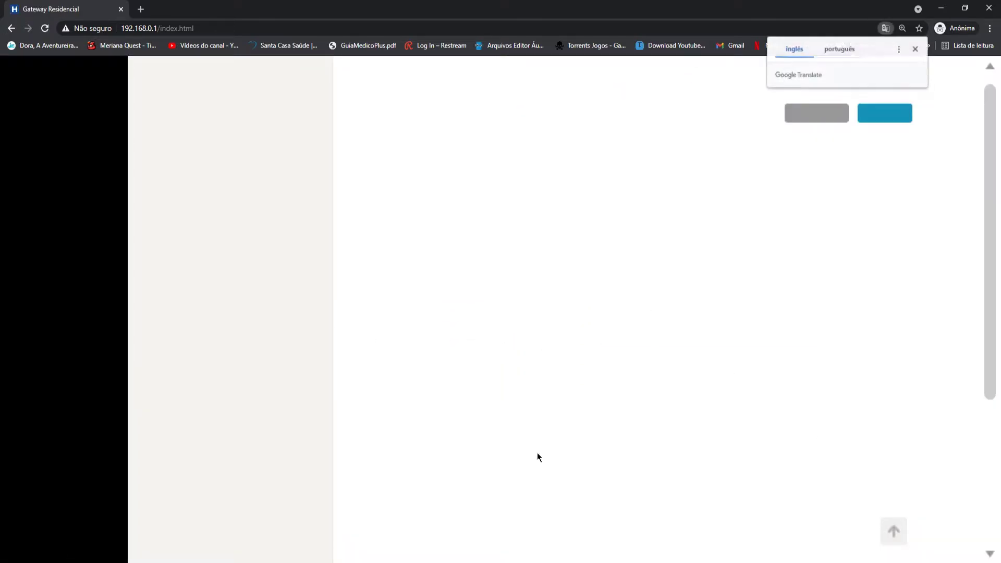
left_click(915, 49)
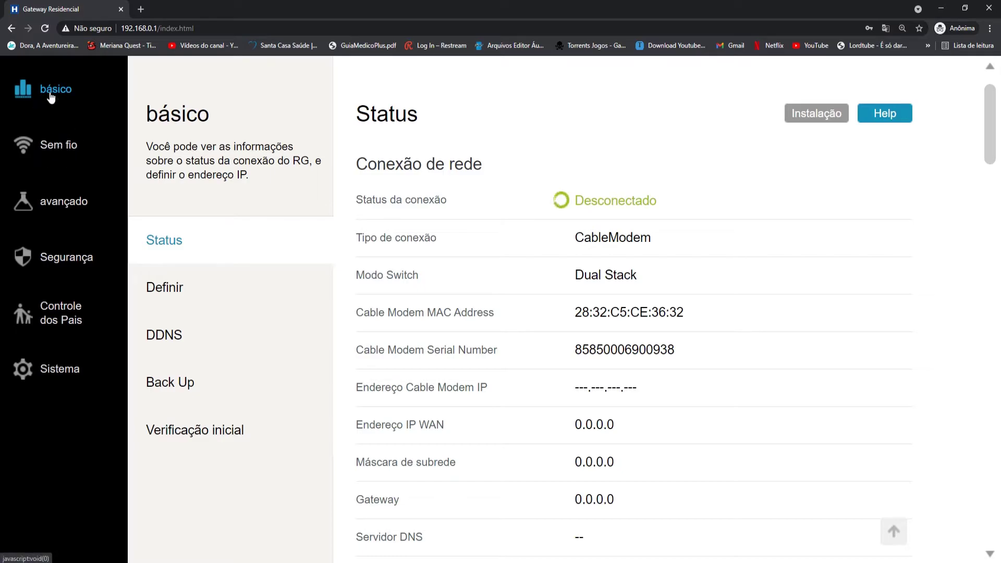
left_click(45, 152)
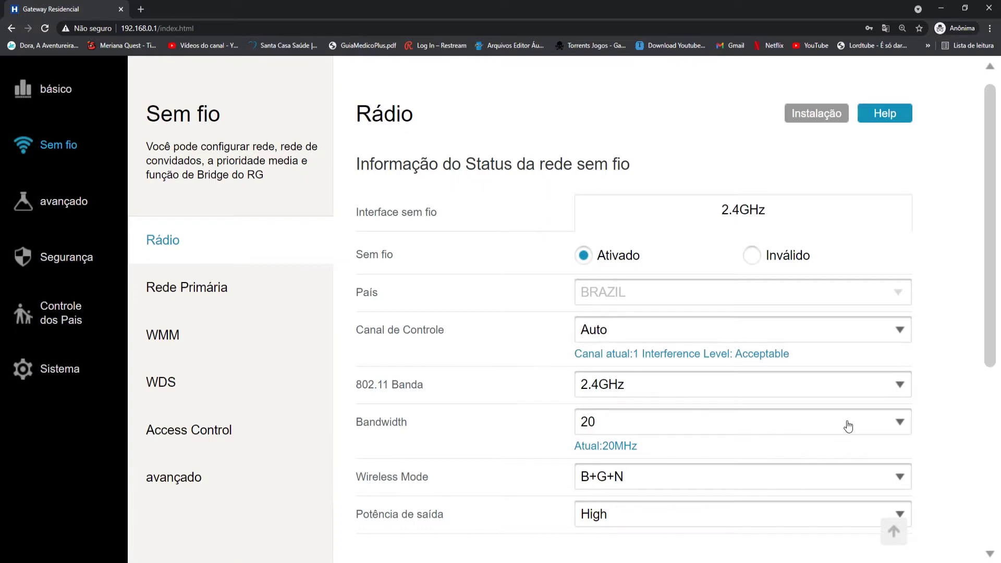
left_click(638, 391)
left_click(628, 389)
left_click(629, 389)
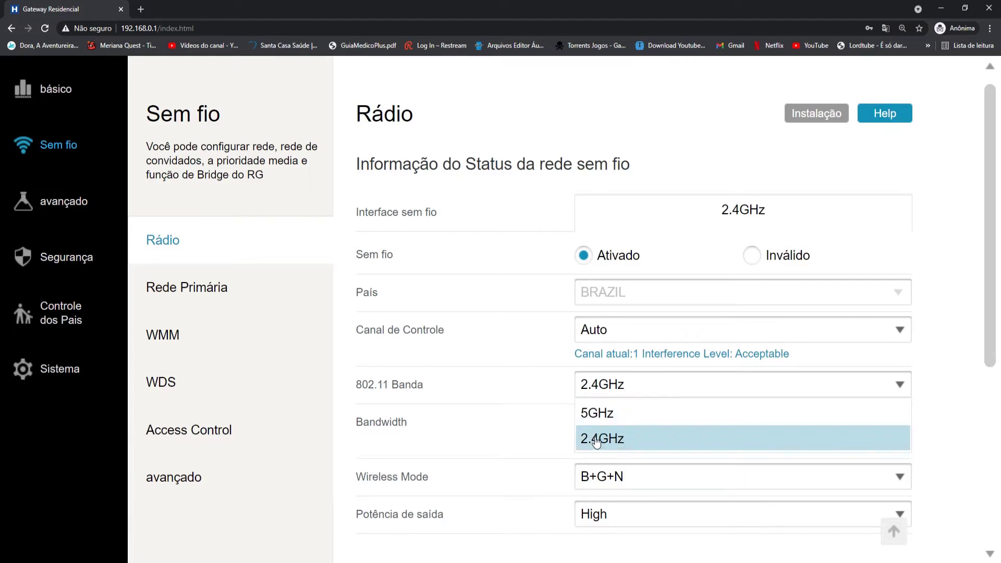
left_click(594, 418)
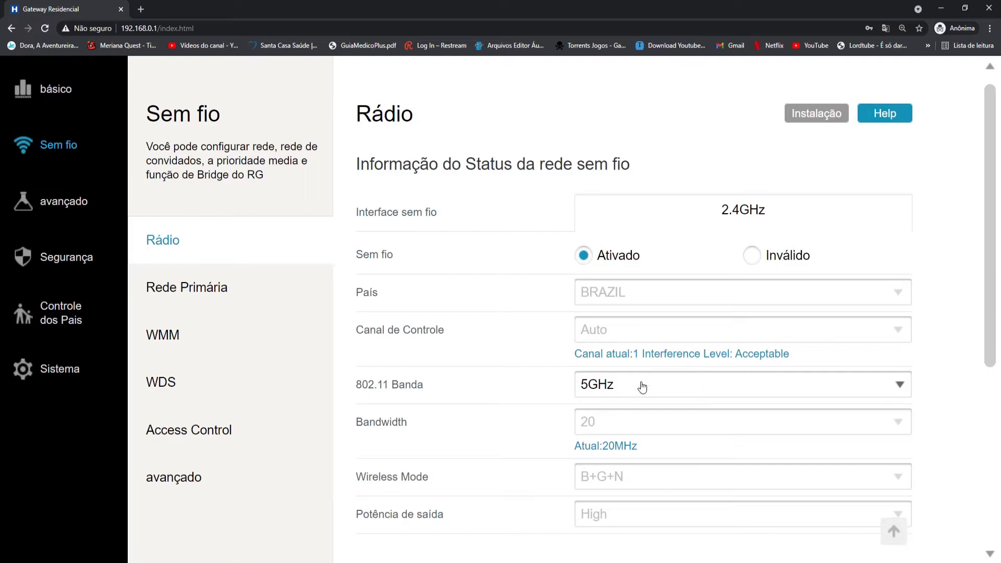
left_click(624, 388)
left_click(613, 415)
left_click(658, 391)
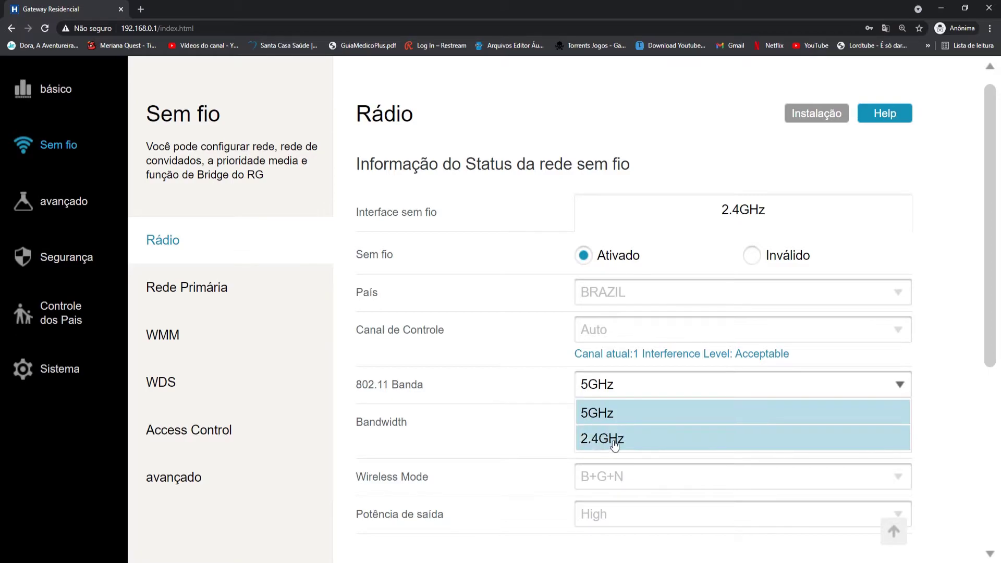
left_click(673, 439)
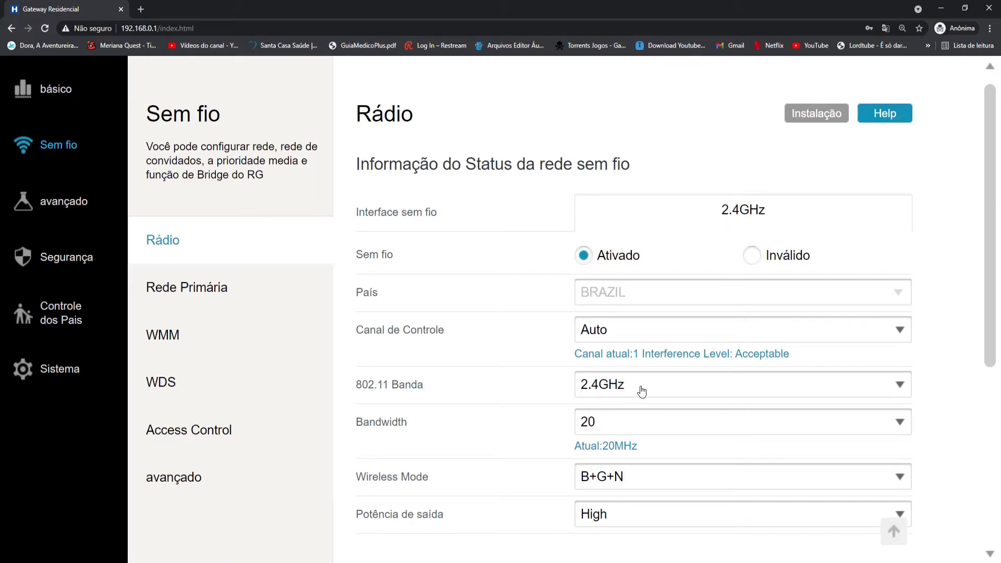
left_click(641, 391)
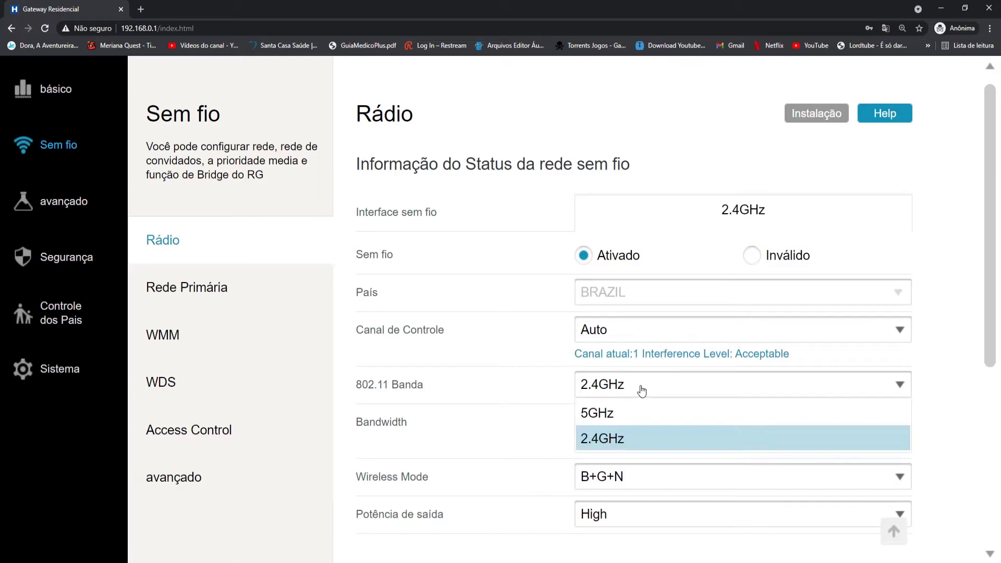
left_click(619, 410)
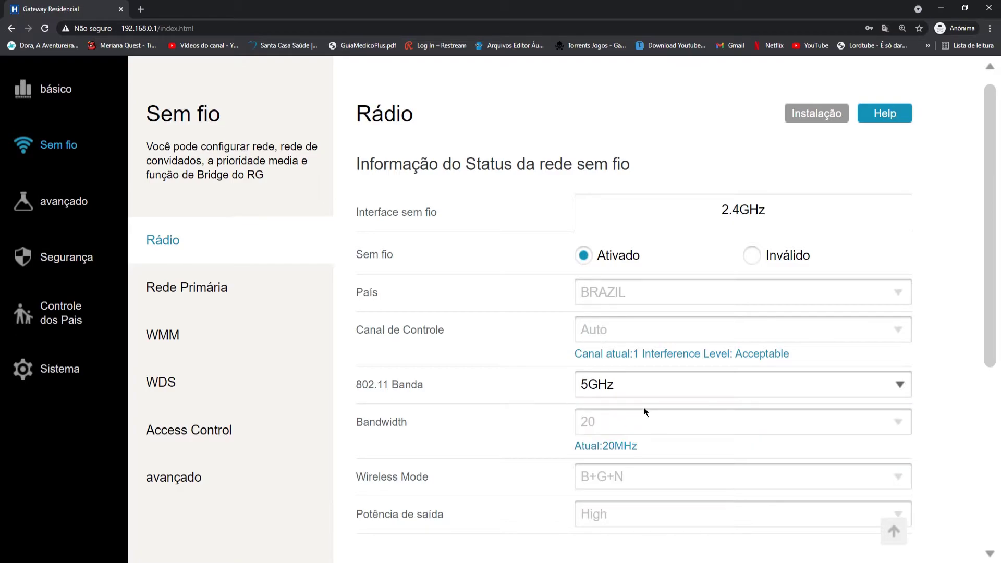
left_click(668, 387)
left_click(612, 445)
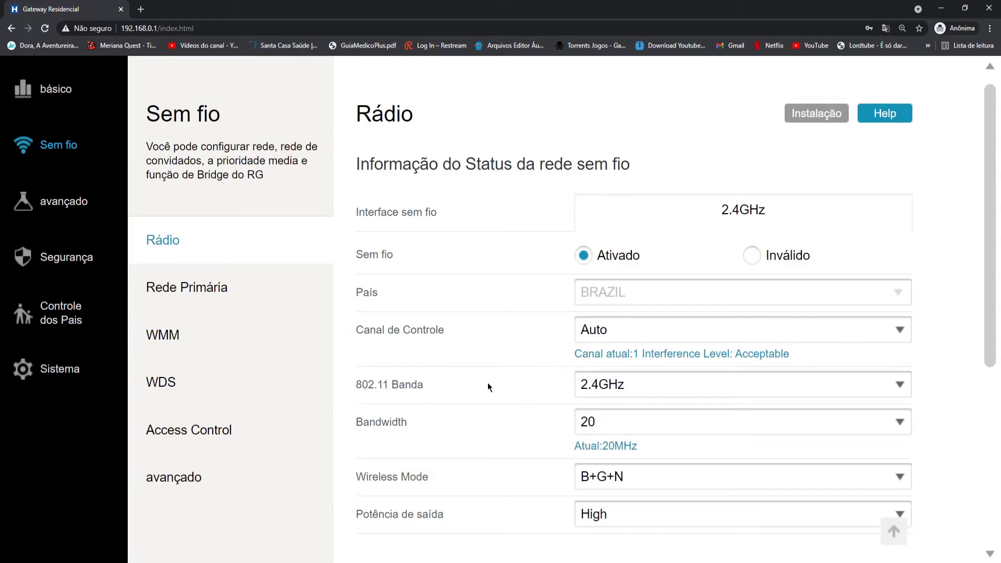
scroll(526, 399, "down", 4)
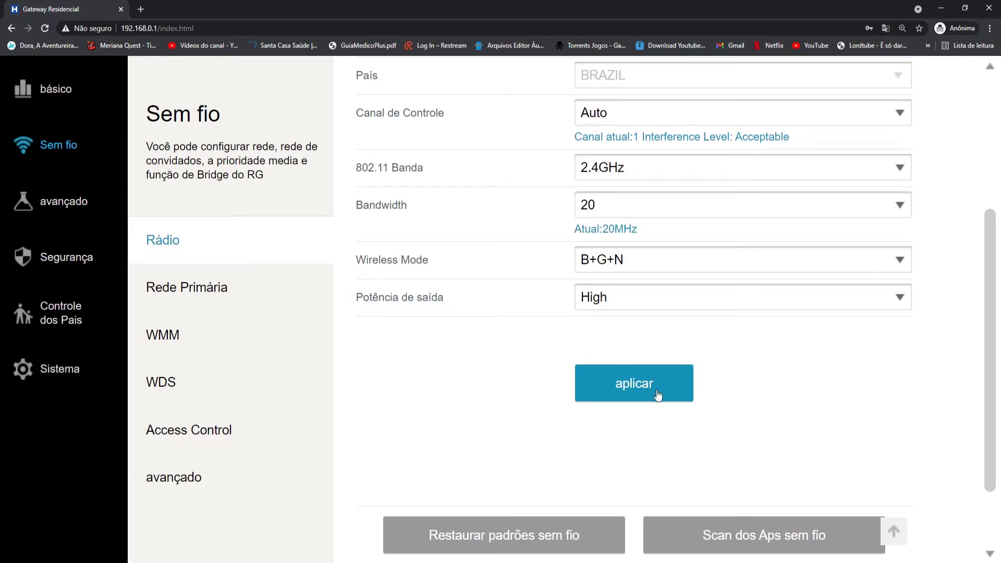
scroll(459, 480, "up", 2)
Open Controle dos Pais under the security settings and submit its password
left_click(66, 257)
left_click(62, 312)
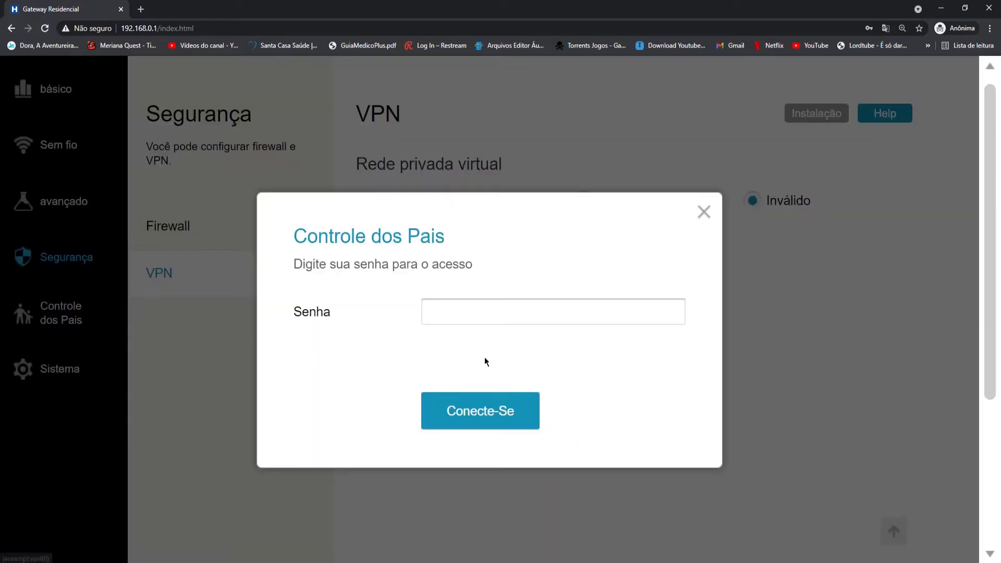
left_click(447, 318)
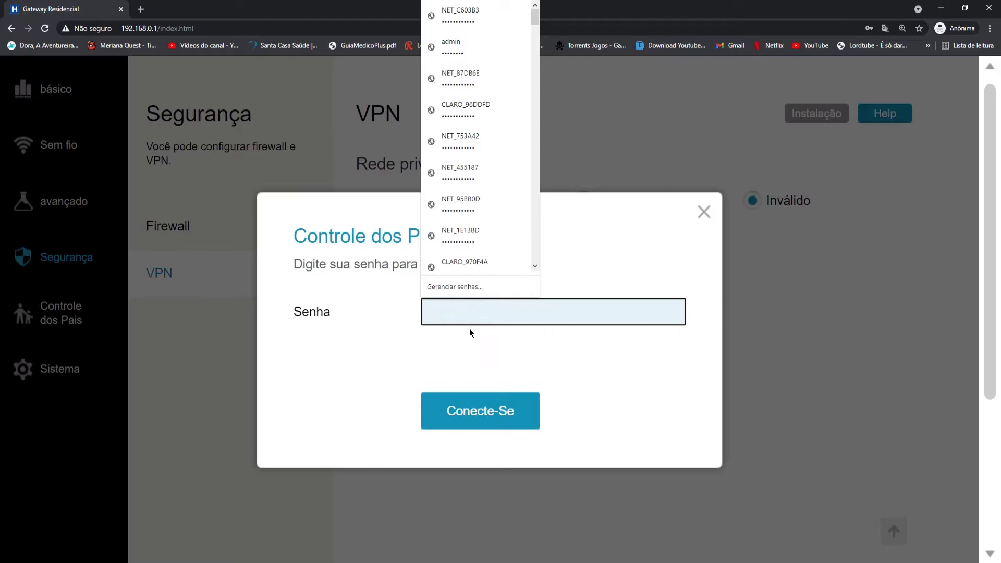
left_click(441, 276)
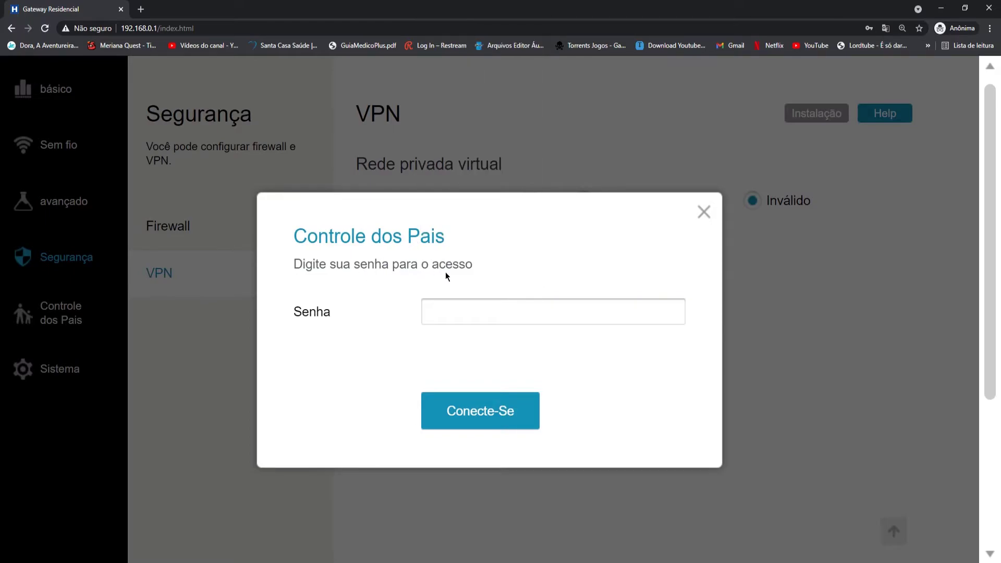
left_click(453, 312)
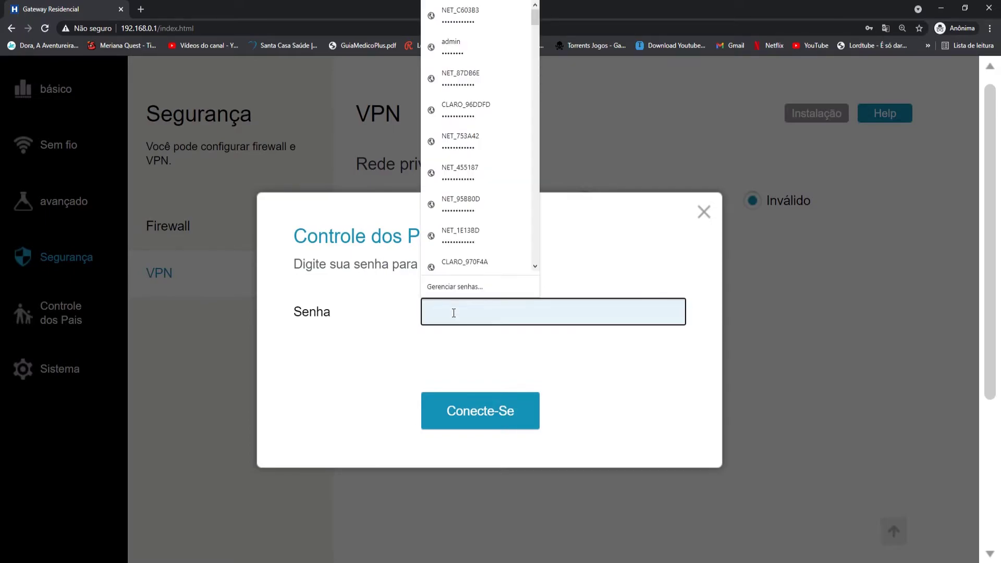
type("•••••••")
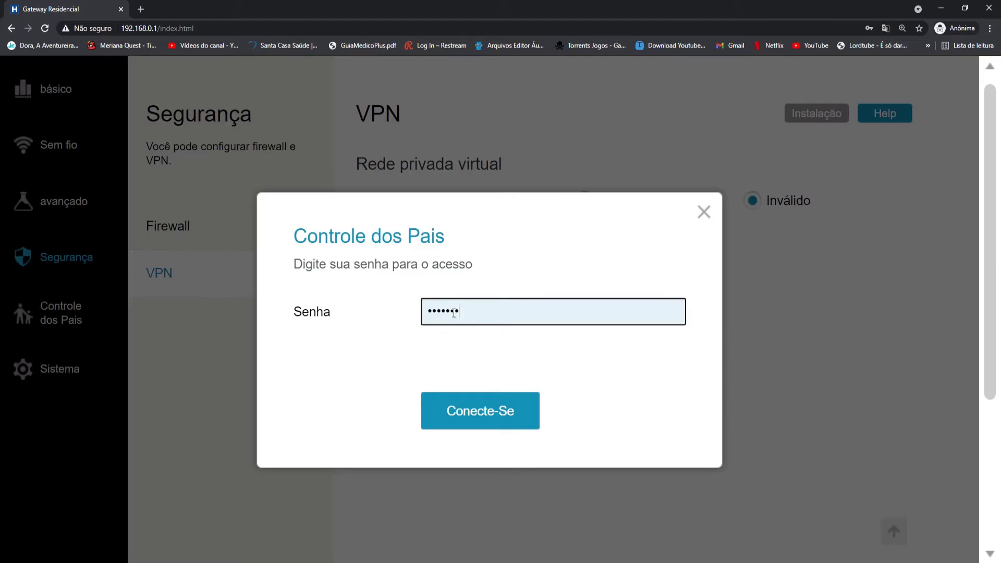
key("Return")
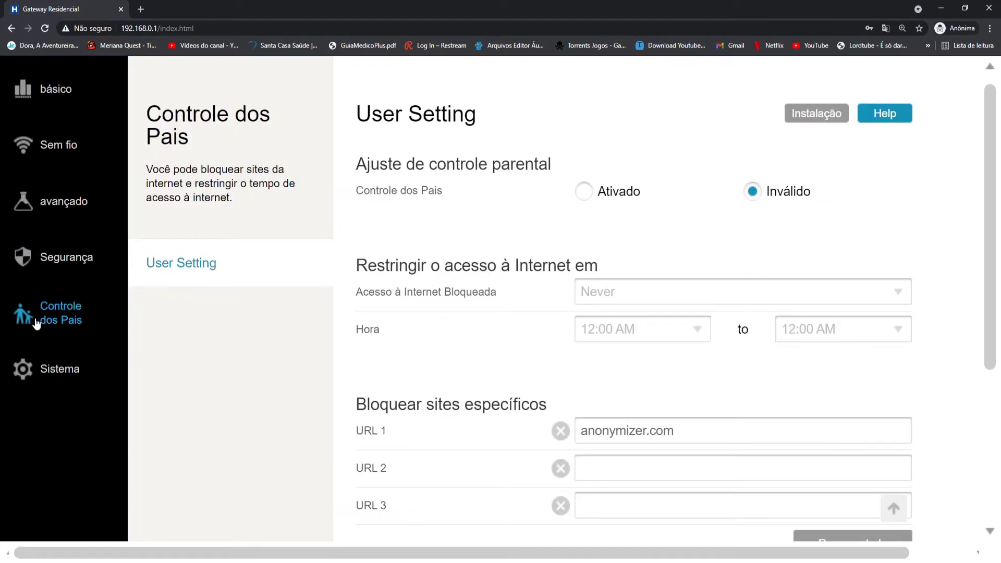
Turn parental control on and show the Acesso à Internet Bloqueada schedule choices
scroll(639, 346, "down", 4)
scroll(640, 359, "up", 3)
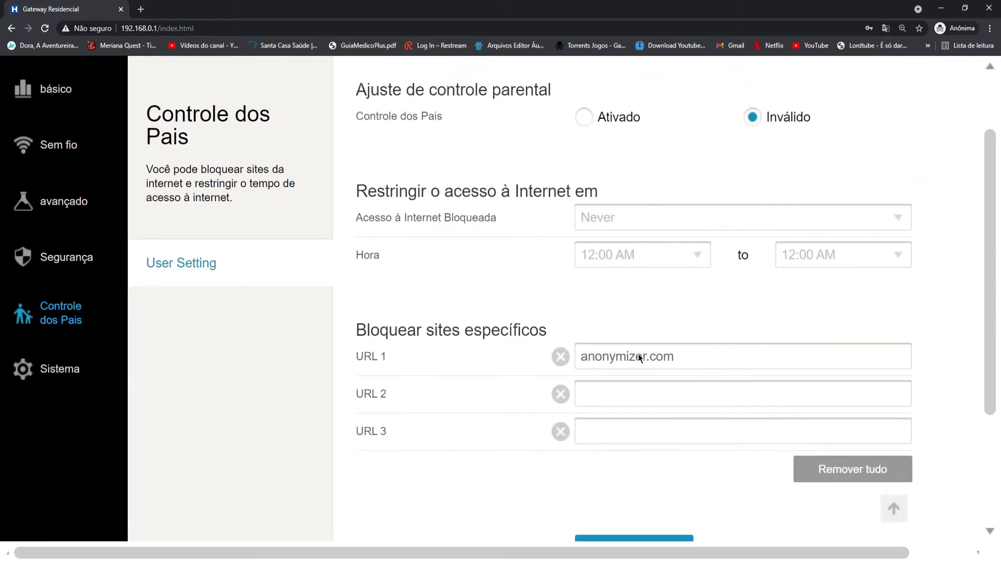
scroll(518, 398, "up", 2)
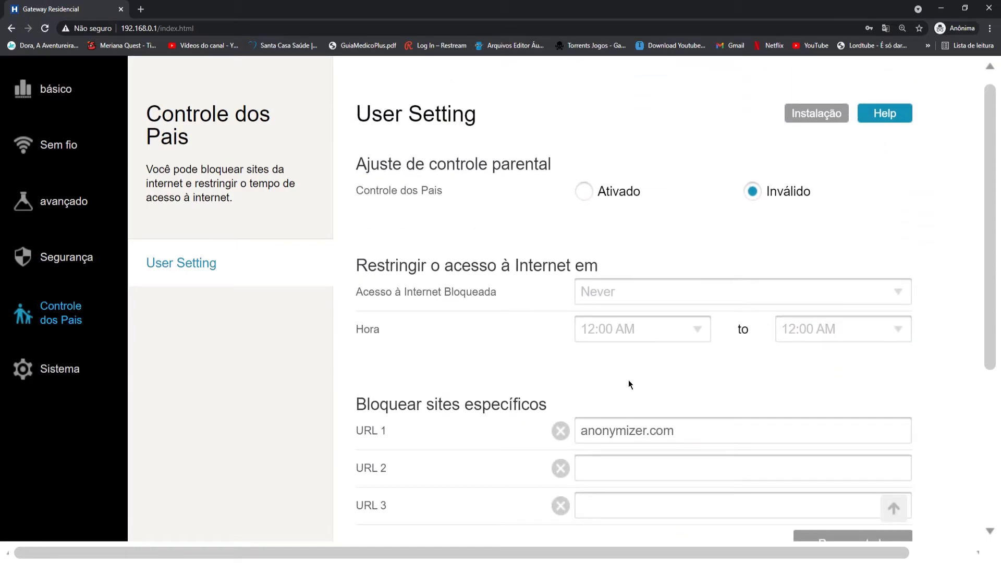
scroll(629, 385, "down", 3)
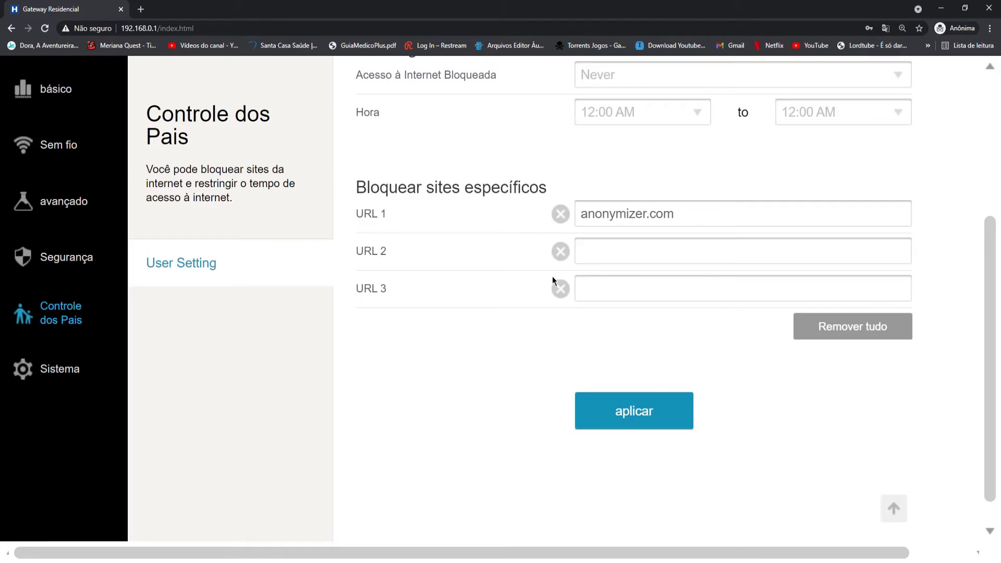
scroll(692, 346, "up", 3)
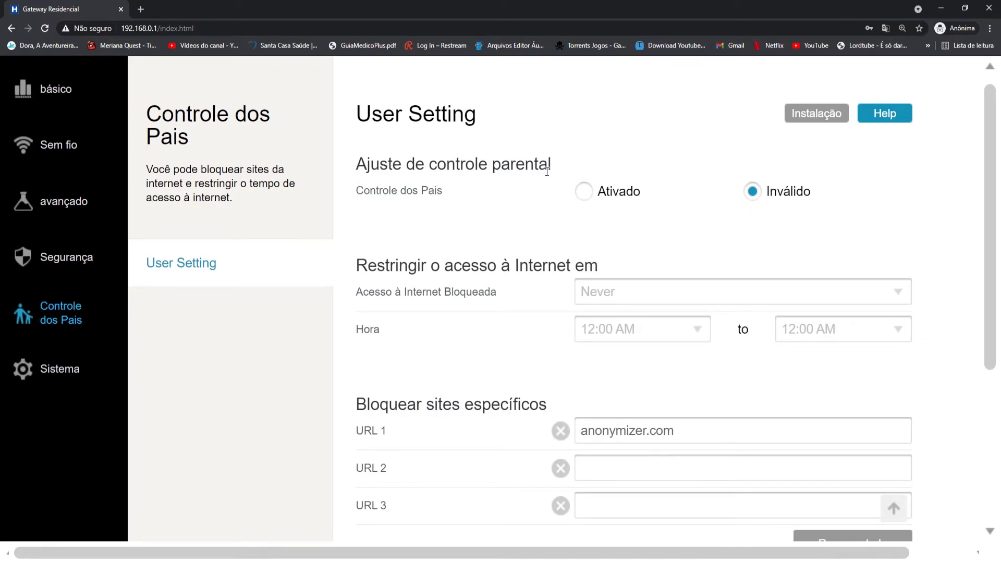
left_click(585, 193)
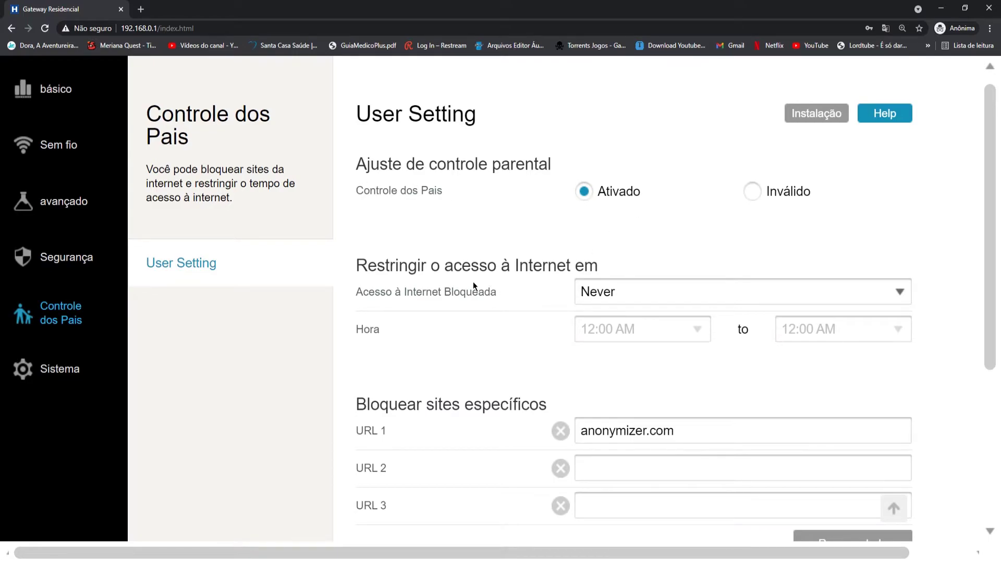
scroll(521, 250, "down", 1)
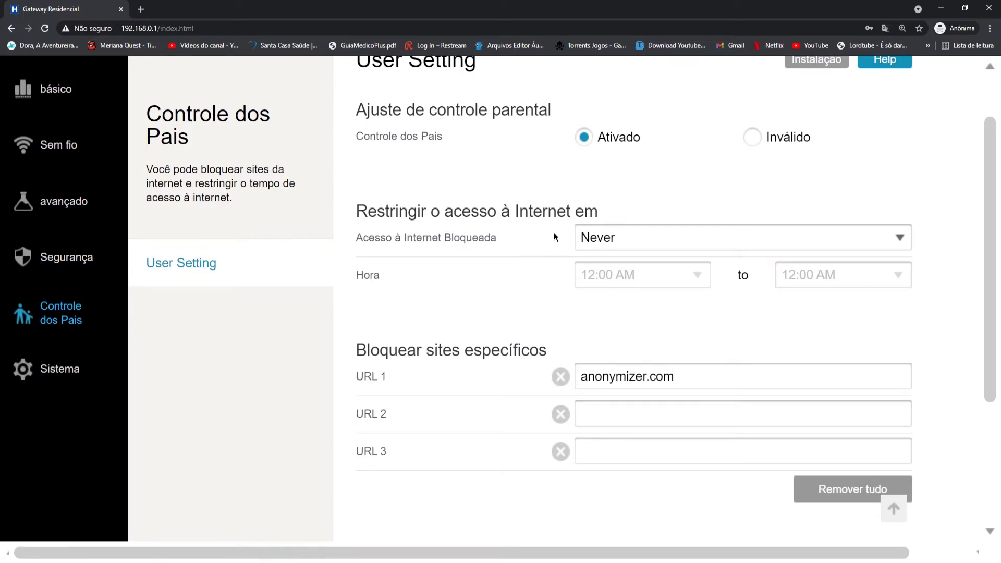
left_click(665, 237)
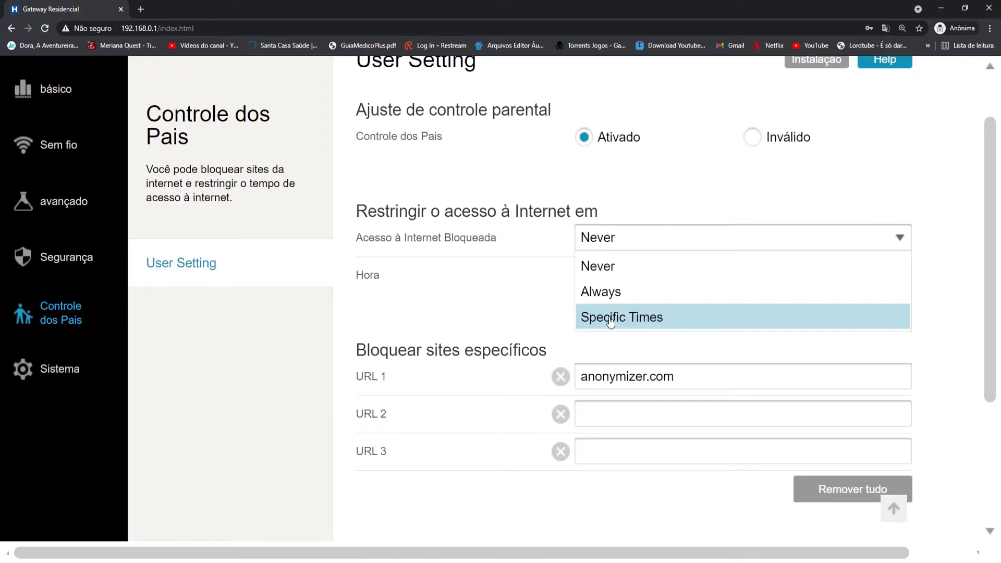
Choose Specific Times for blocking and set the start hour to 12:00 PM
left_click(633, 322)
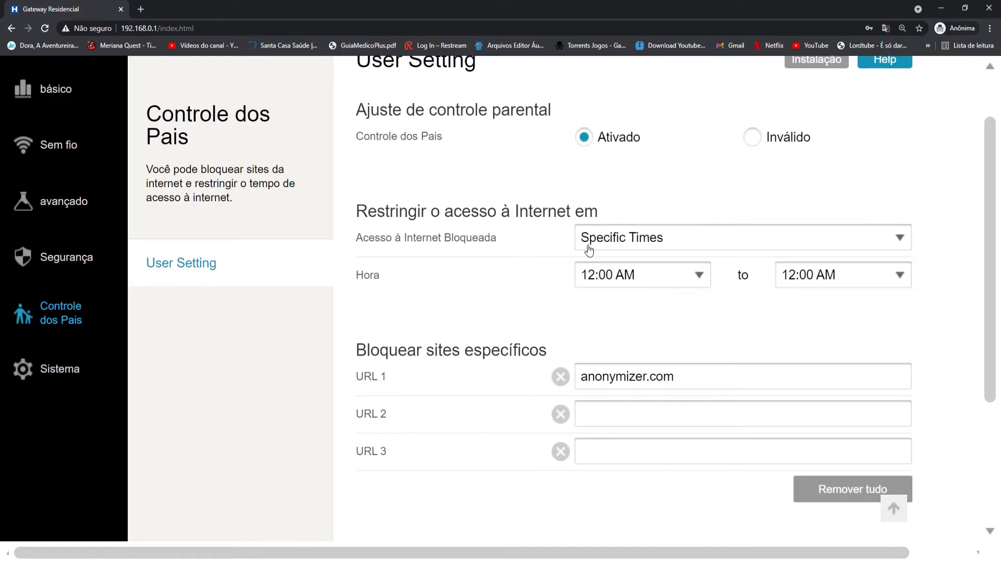
left_click(699, 276)
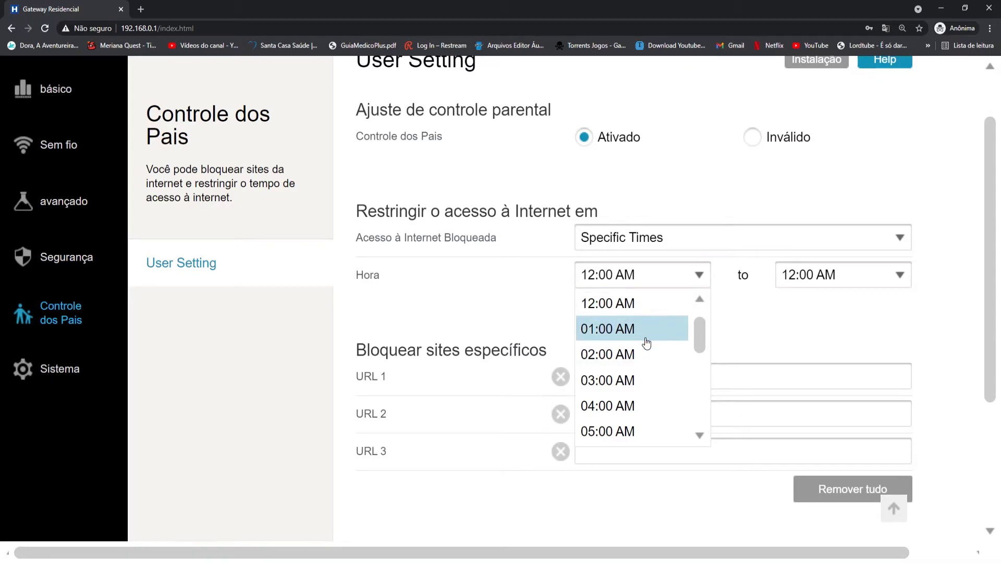
left_click(442, 299)
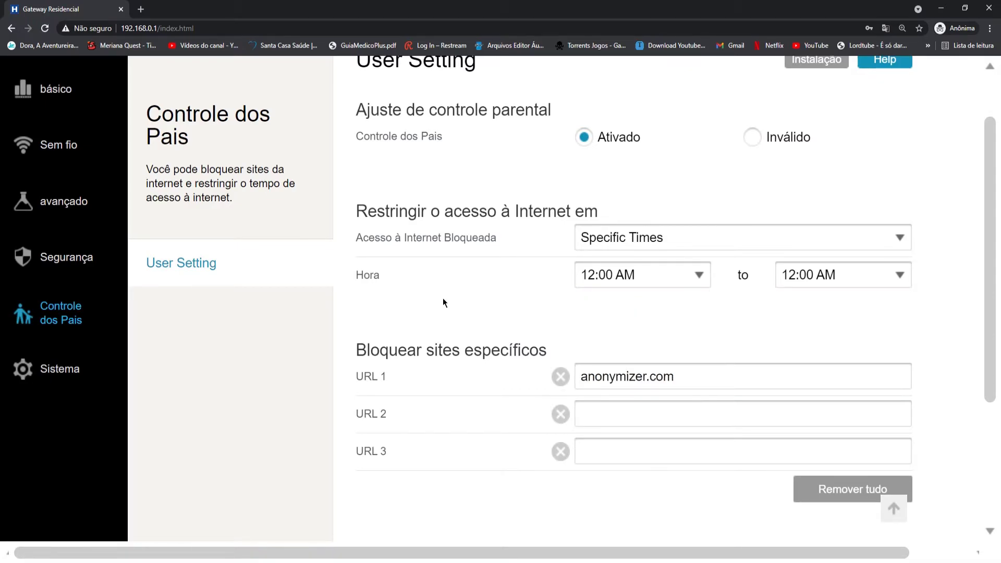
left_click(701, 282)
scroll(633, 396, "down", 4)
scroll(632, 406, "up", 4)
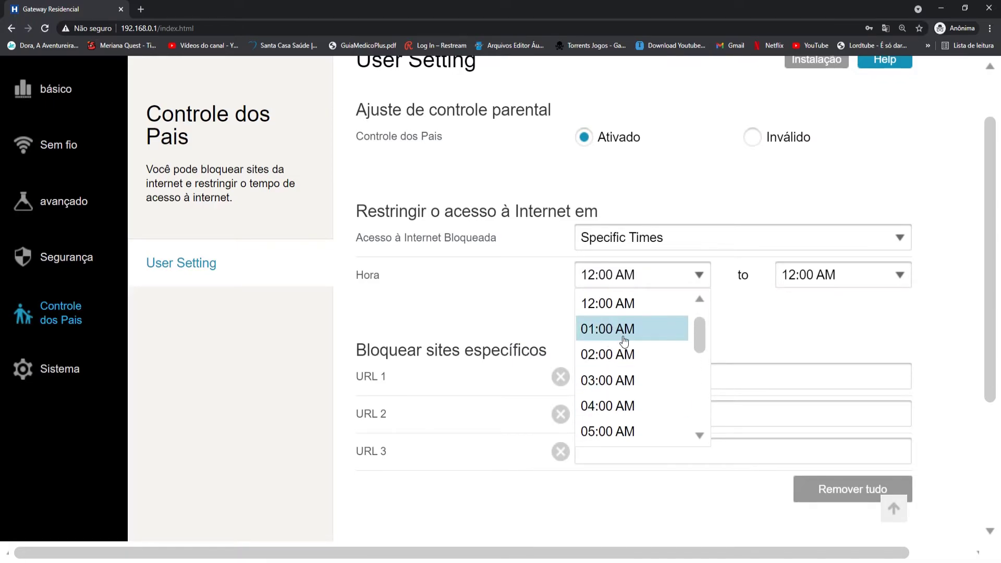
scroll(623, 326, "up", 1)
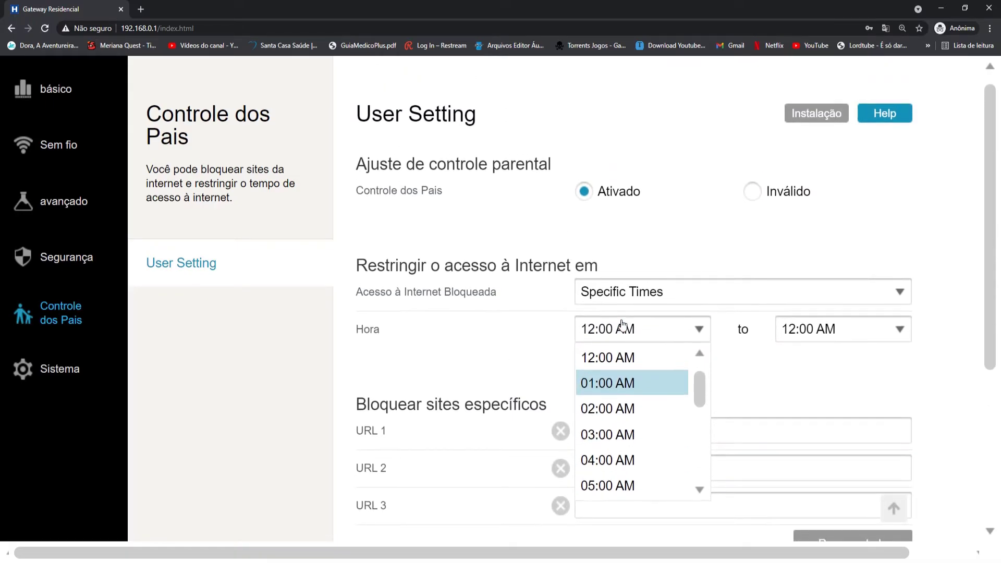
left_click_drag(699, 390, 703, 425)
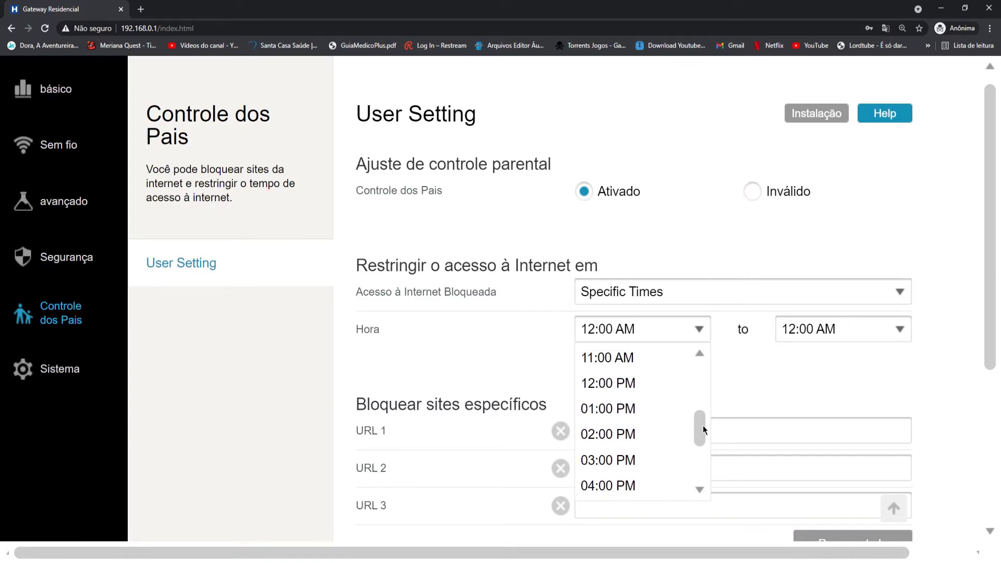
left_click(617, 383)
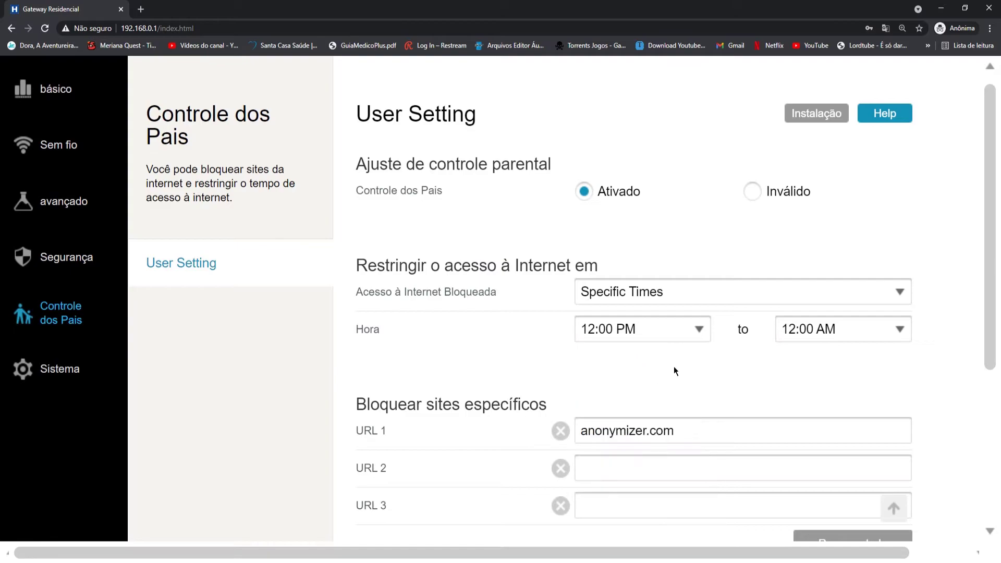
Set the blocking end hour to 08:00 AM
left_click(858, 334)
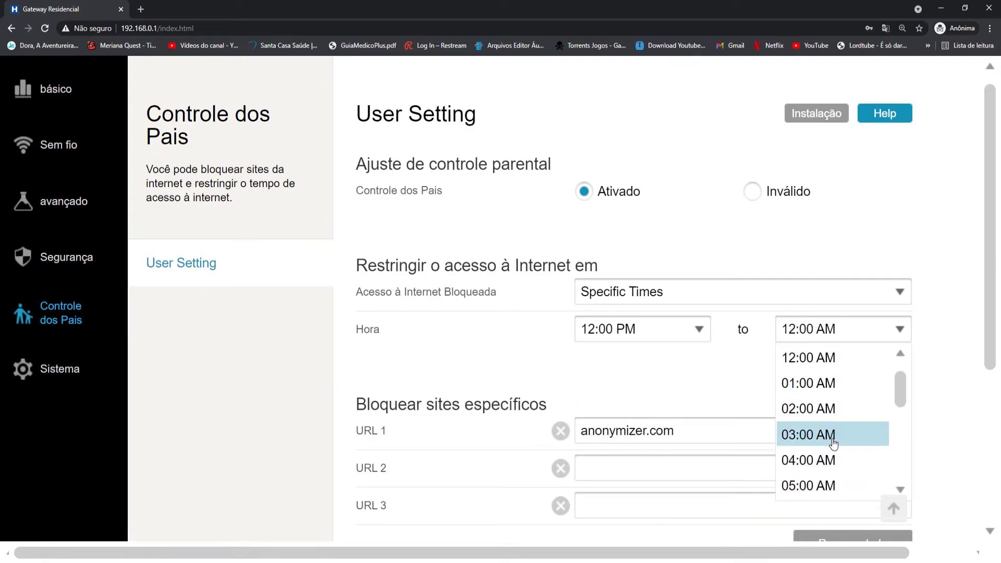
scroll(818, 456, "down", 2)
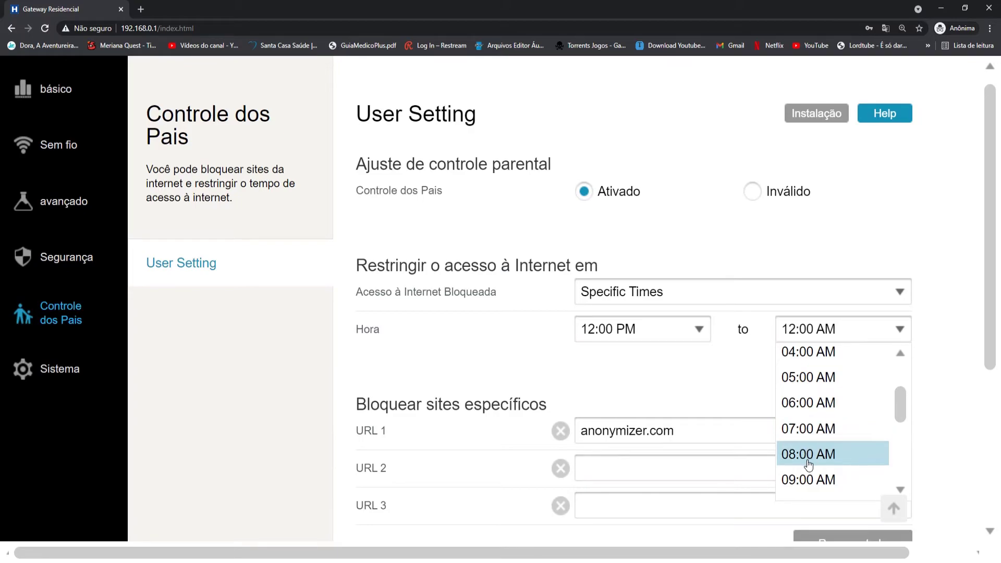
left_click(817, 455)
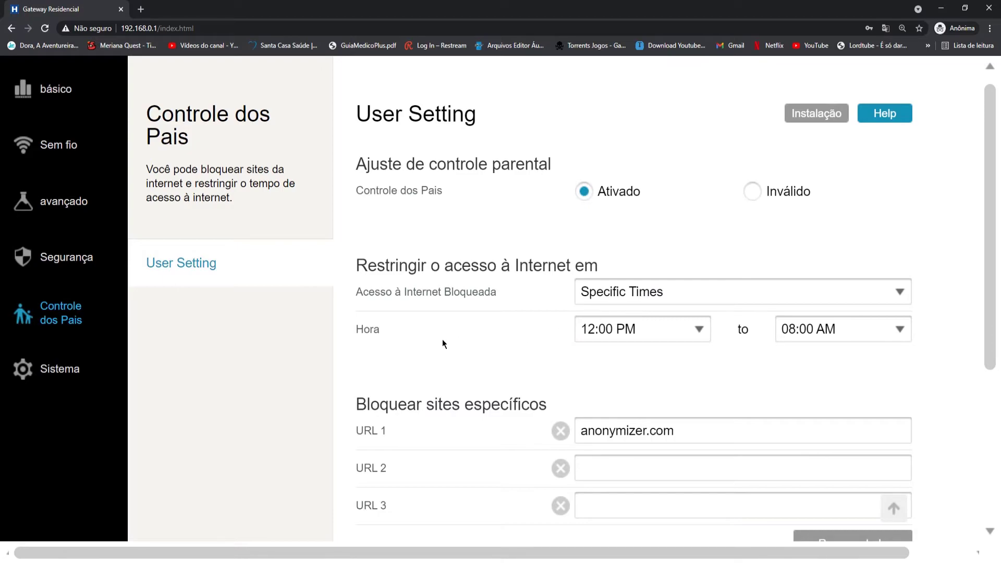
Keep Specific Times and change the blocking start hour from 12:00 PM to 11:00 AM
left_click(666, 298)
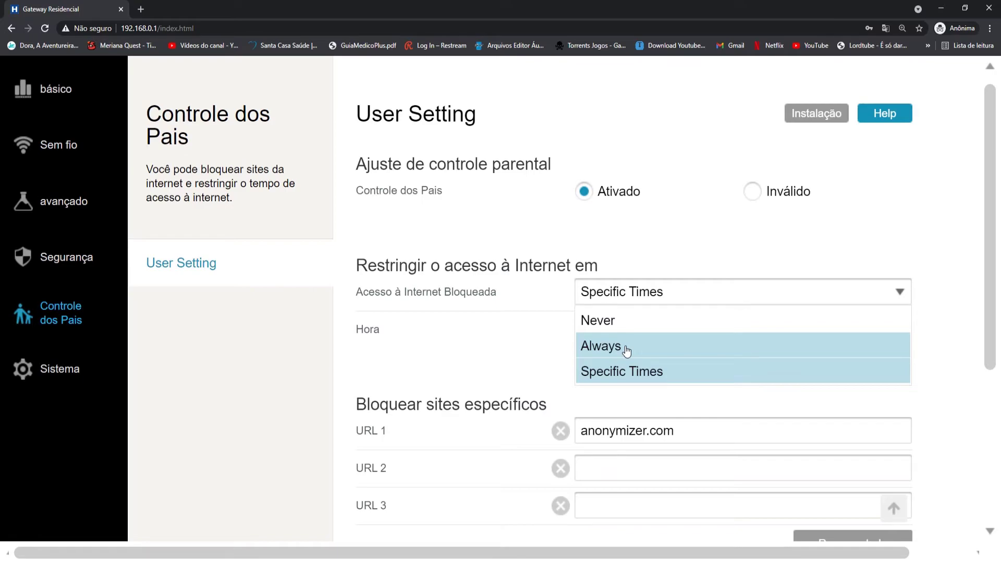
left_click(543, 336)
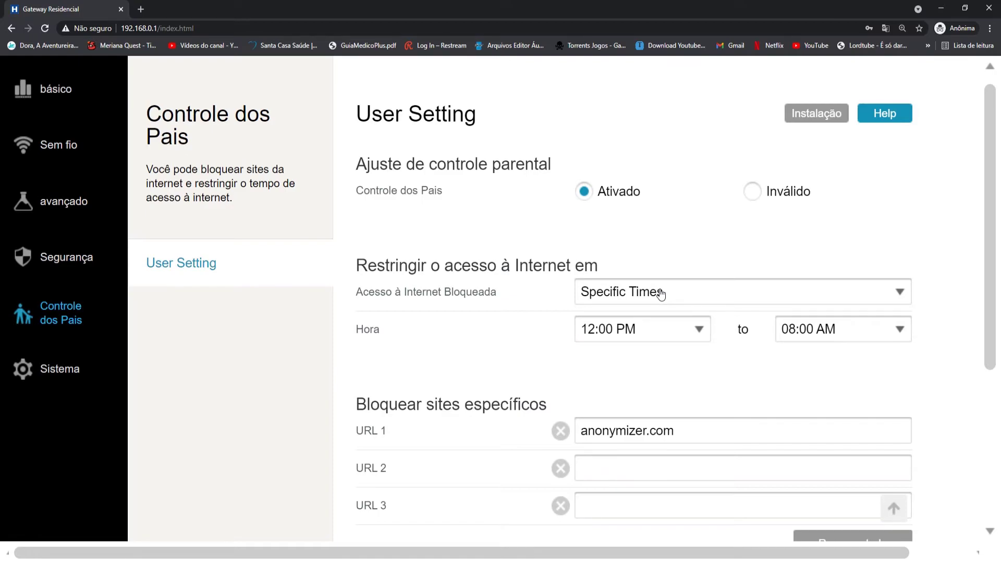
left_click(693, 329)
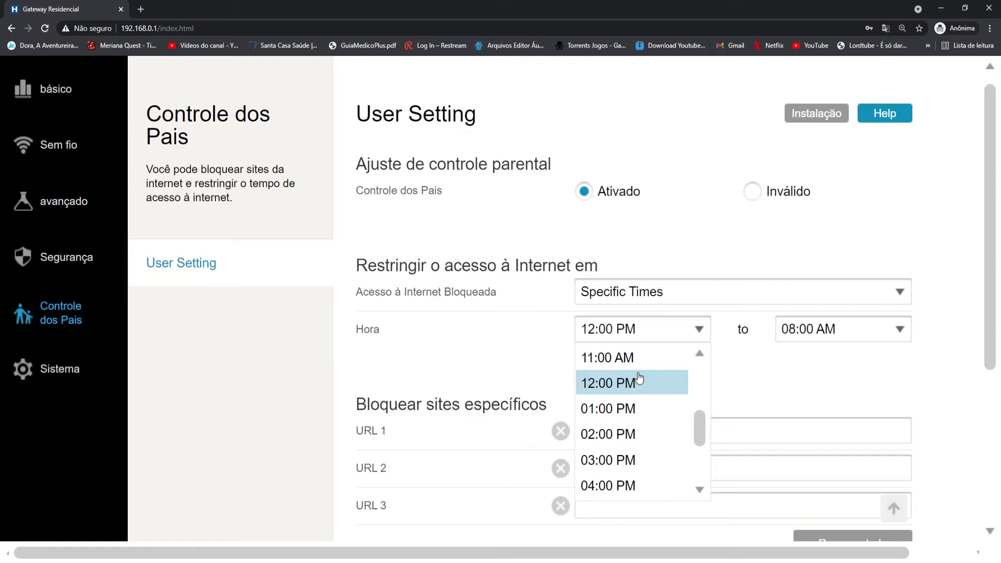
left_click(651, 365)
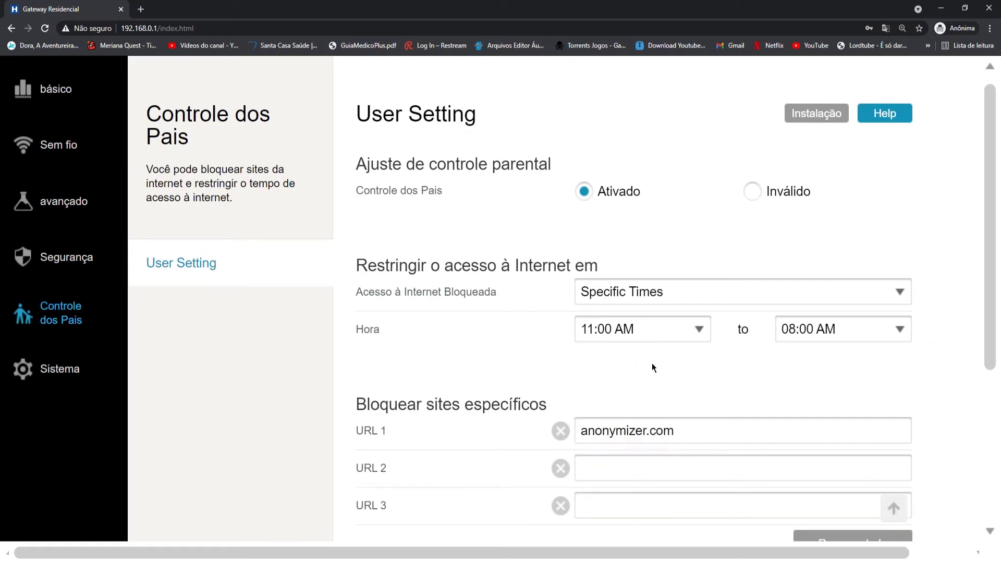
left_click(641, 333)
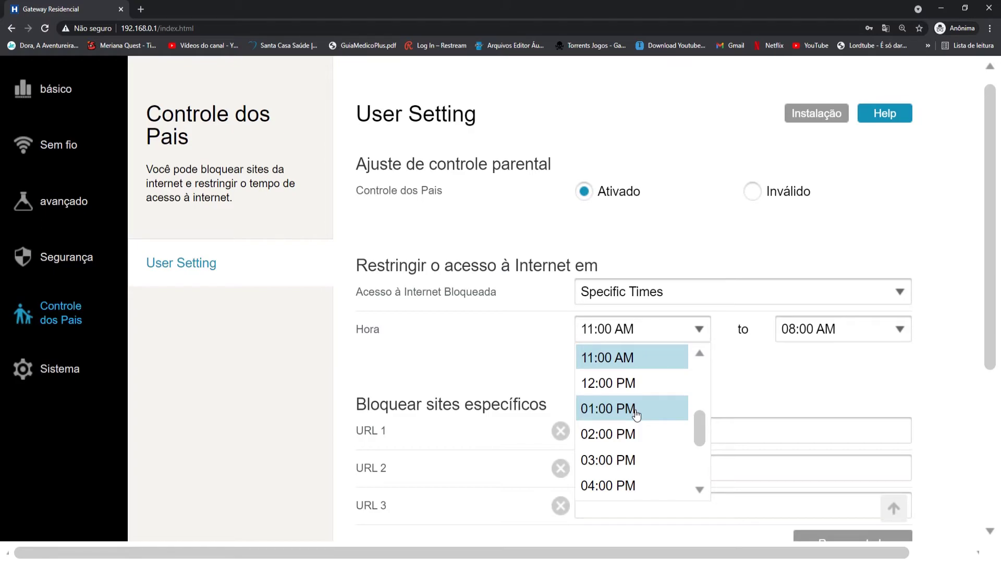
scroll(636, 419, "down", 4)
scroll(637, 417, "up", 3)
left_click(474, 373)
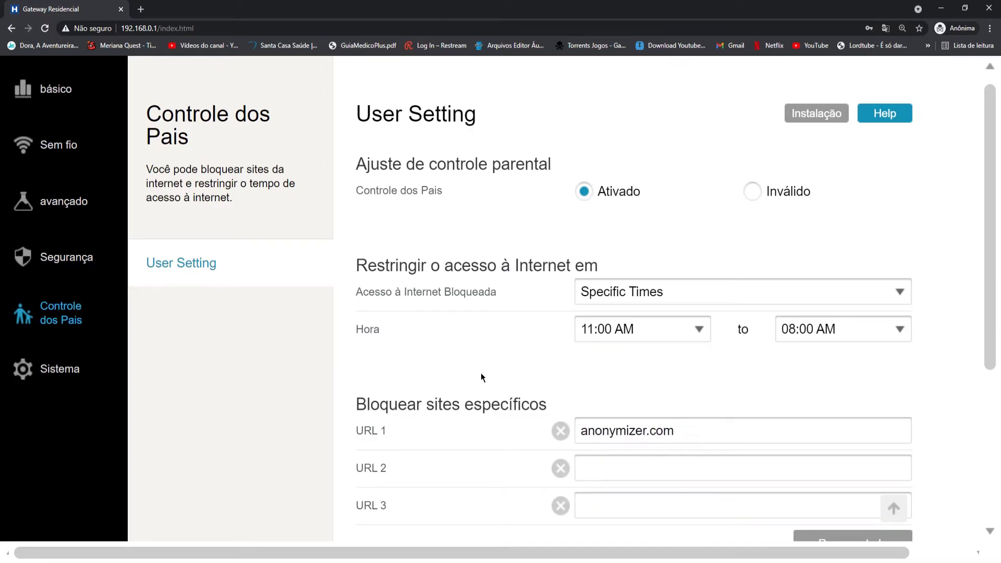
scroll(672, 363, "down", 3)
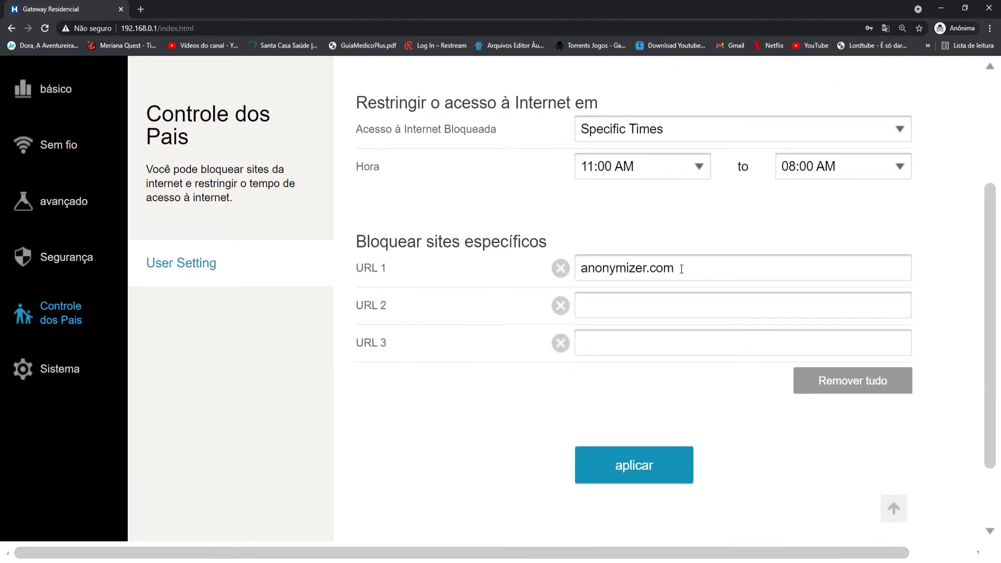
left_click(681, 269)
left_click_drag(689, 269, 549, 269)
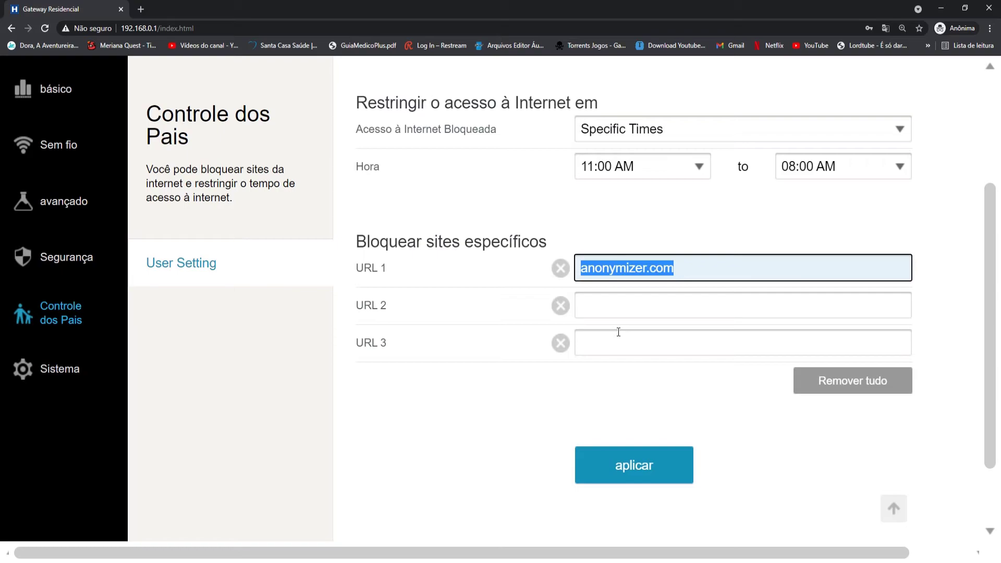
type("www")
type(".youtube,")
type("c")
key("BackSpace")
key("BackSpace")
type(".")
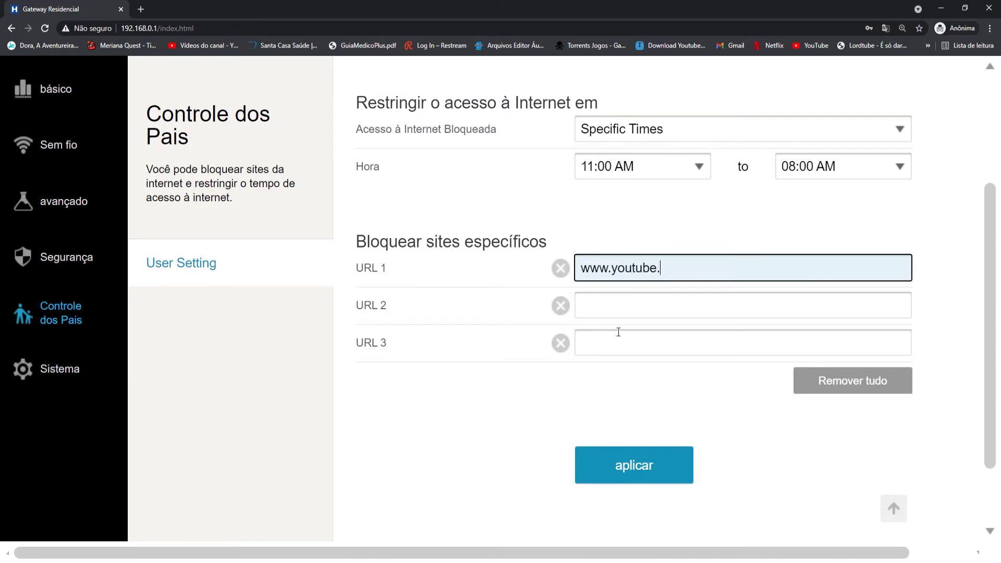
type("com.br")
left_click(676, 306)
left_click(714, 253)
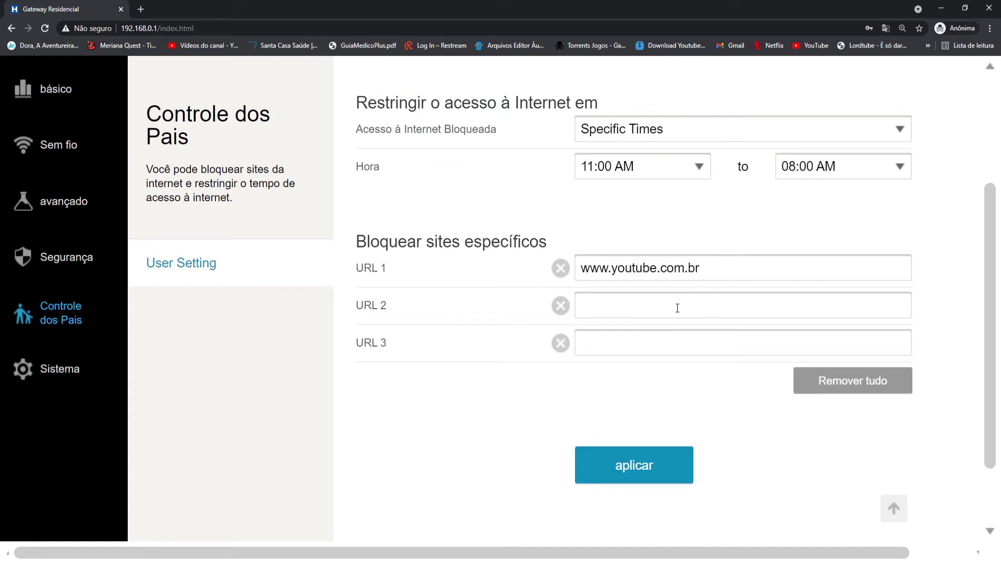
left_click(654, 313)
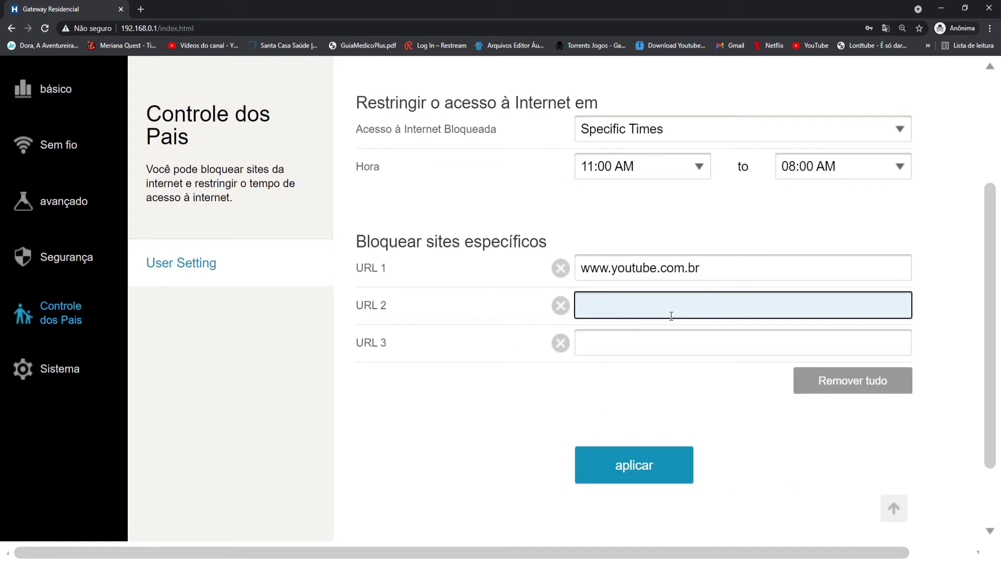
type("www.facebook")
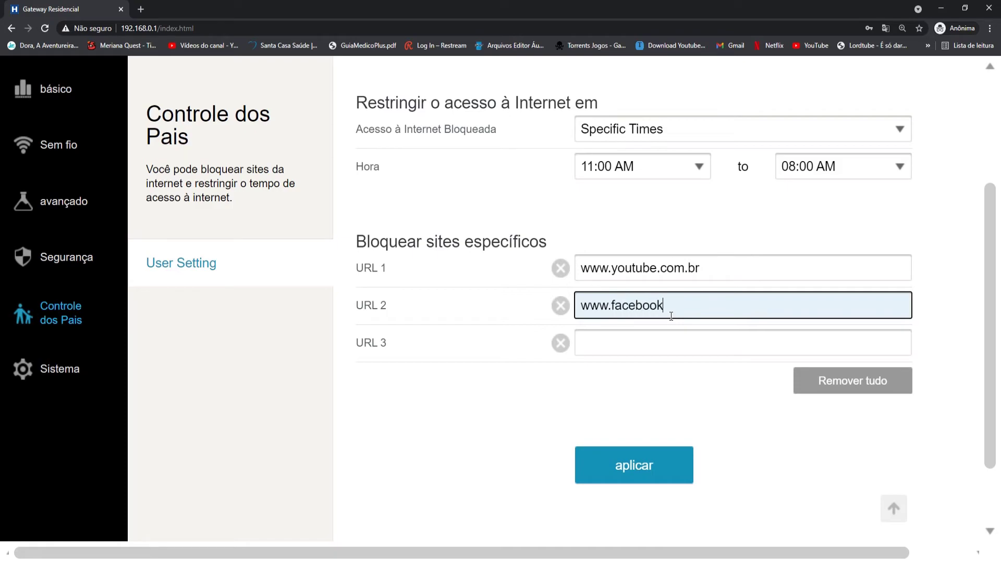
type(".com.br")
left_click(710, 342)
left_click(724, 273)
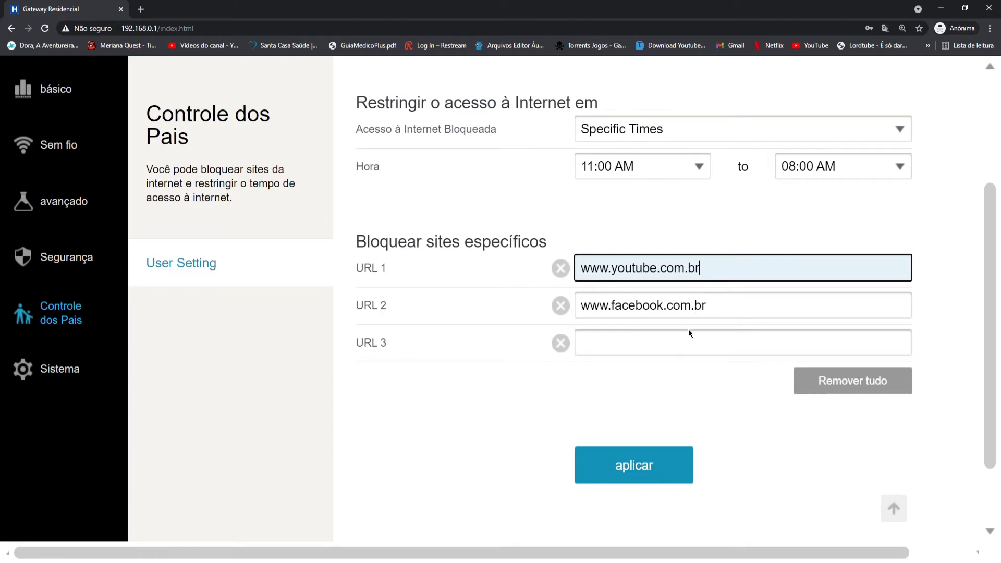
Apply the parental control settings and remove all blocked site URLs with Remover tudo
left_click(661, 465)
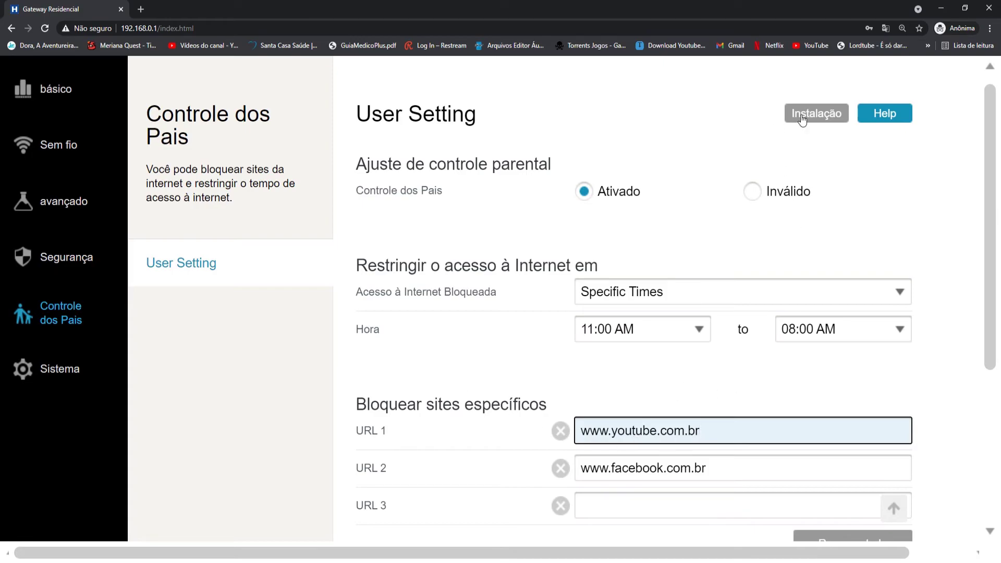
scroll(687, 399, "down", 4)
left_click(860, 319)
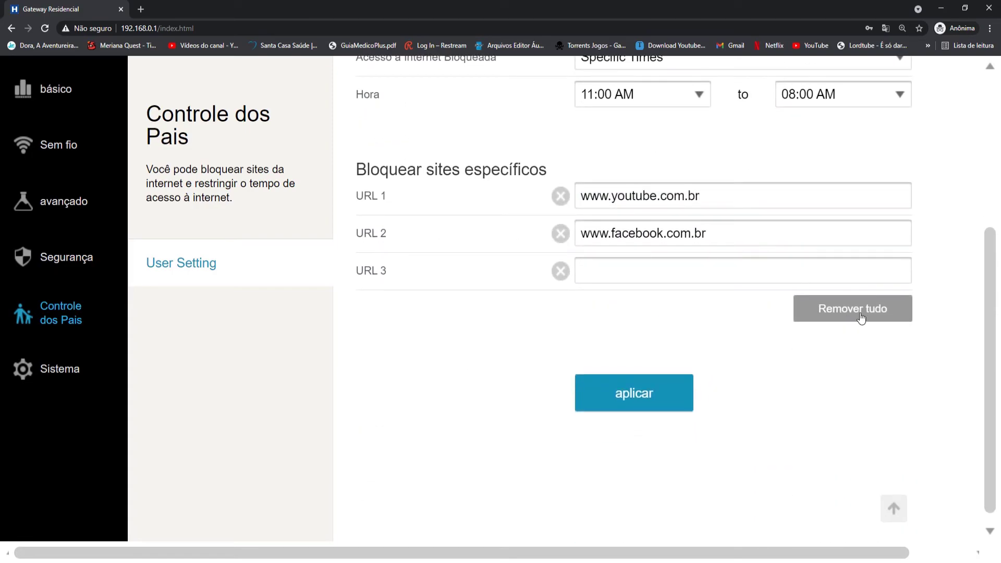
scroll(711, 327, "up", 4)
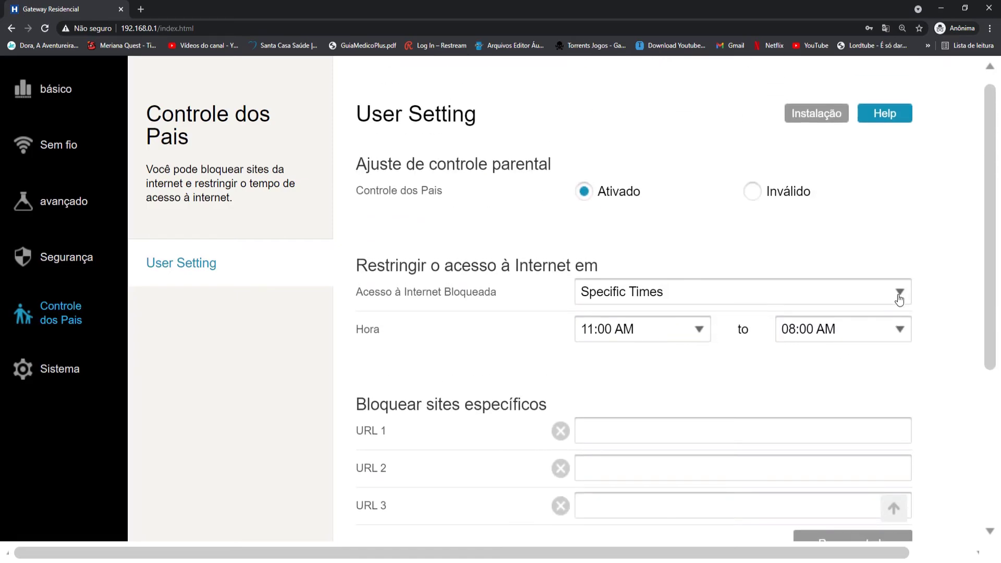
Change the blocked internet access schedule option and go to the Sem fio Rádio page
left_click(898, 304)
left_click(609, 319)
left_click(741, 197)
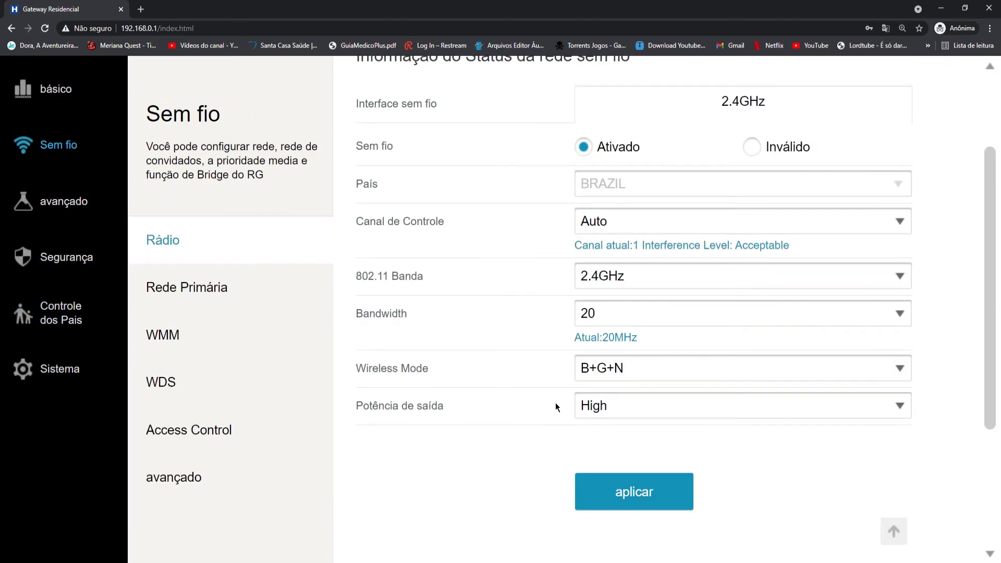
scroll(555, 406, "up", 3)
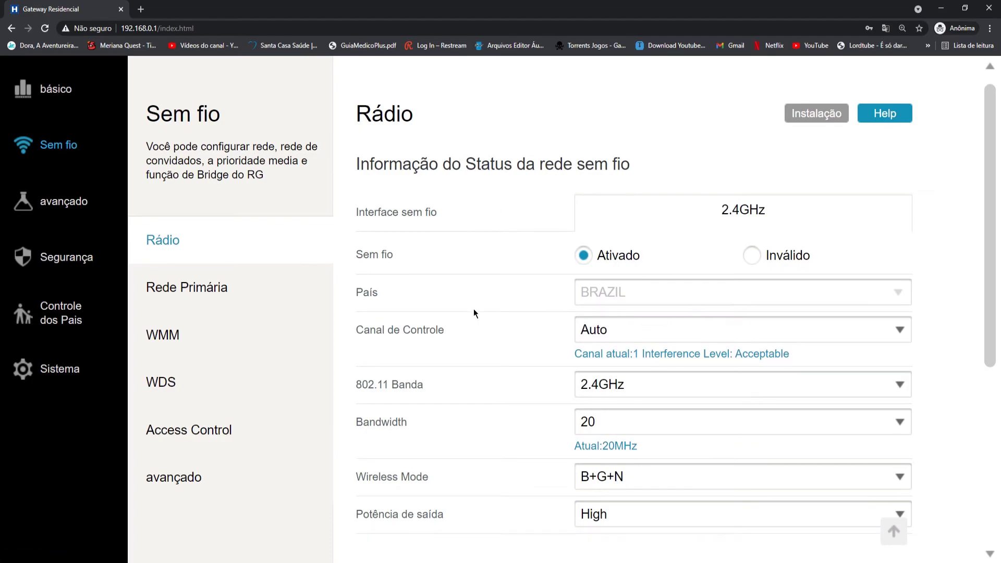
scroll(514, 314, "down", 1)
scroll(518, 316, "down", 1)
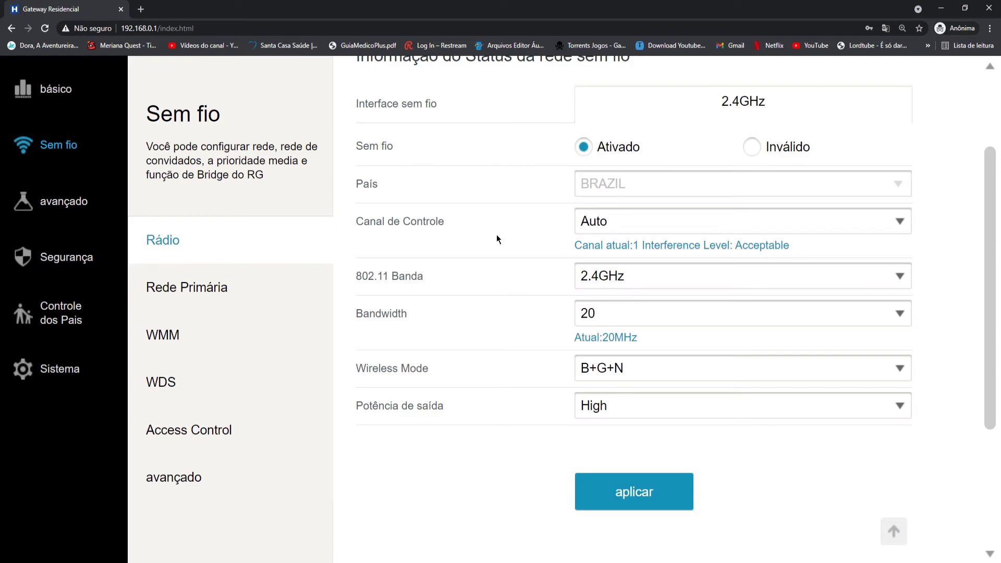
left_click(882, 228)
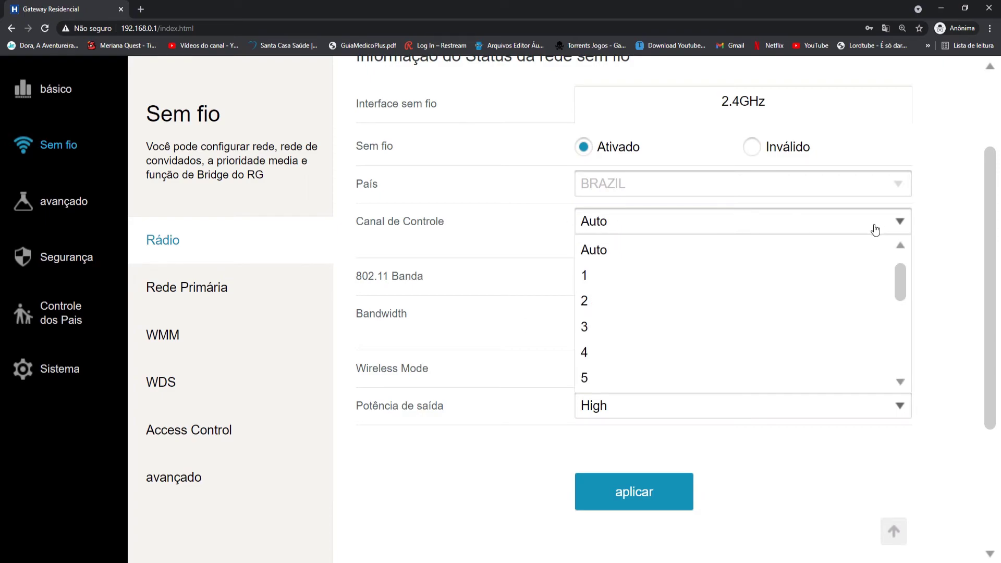
scroll(605, 357, "down", 3)
scroll(608, 382, "up", 1)
scroll(608, 382, "up", 3)
left_click(623, 257)
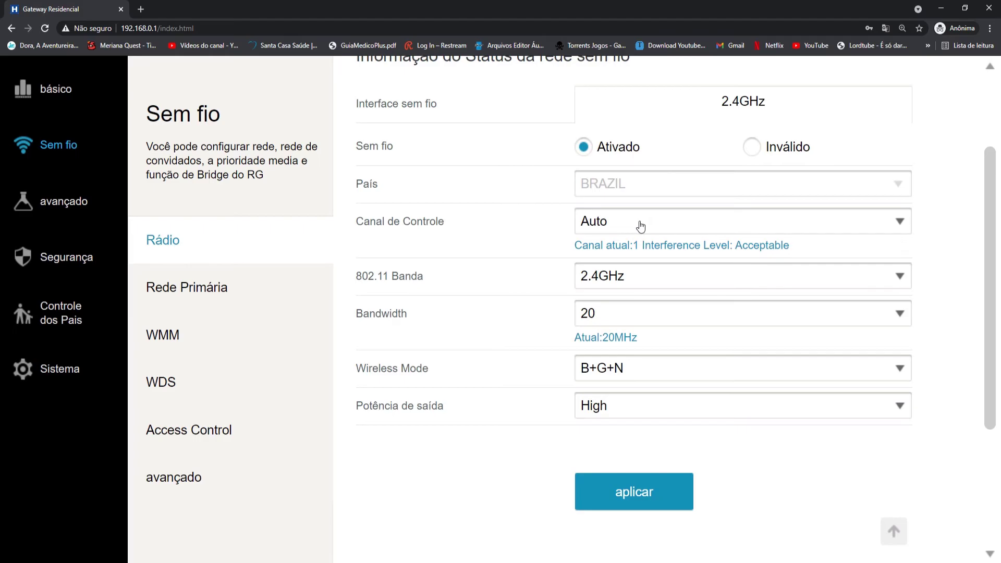
left_click(649, 226)
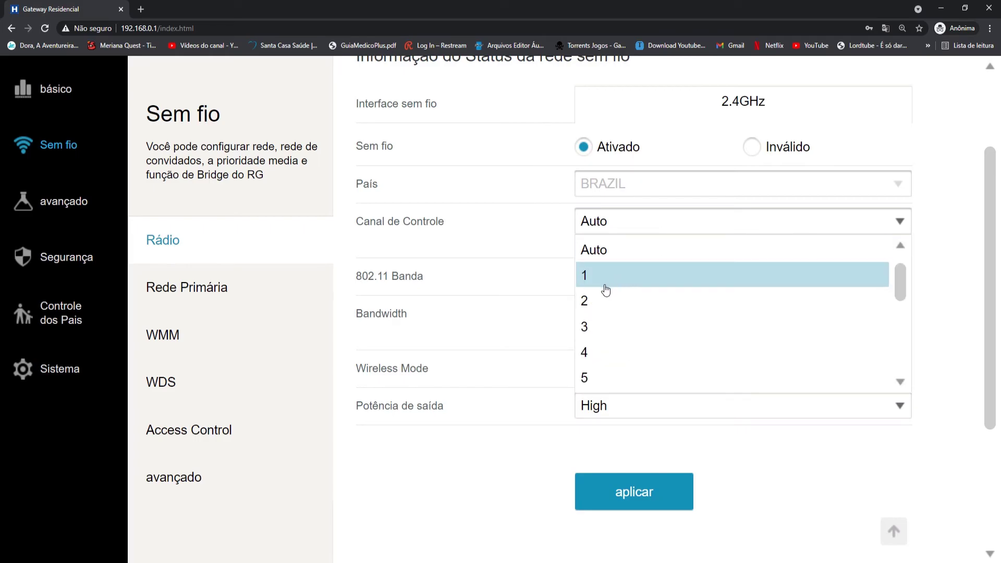
left_click(614, 250)
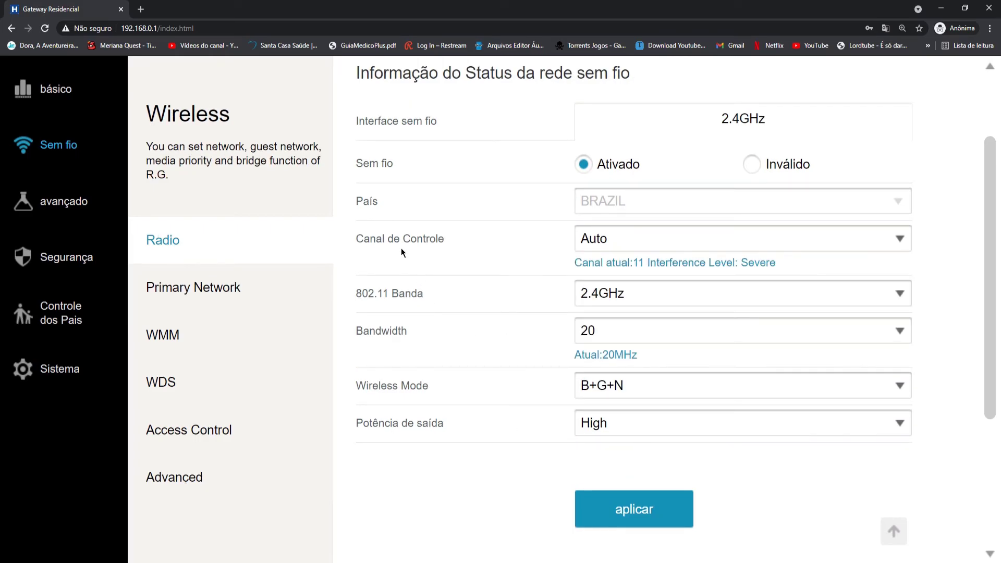
Change the Canal de Controle setting from Auto to channel 11
left_click_drag(352, 239, 383, 251)
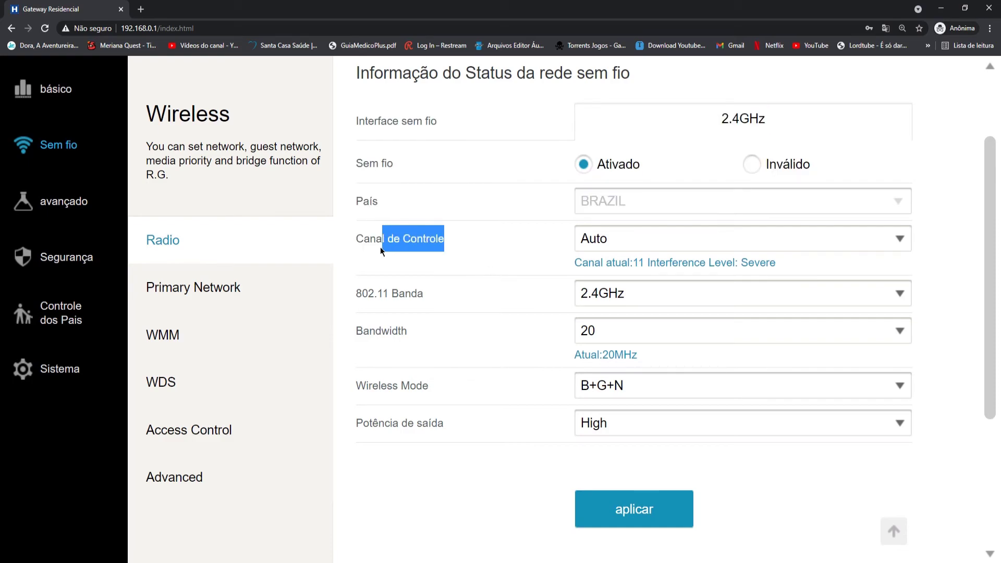
left_click(636, 243)
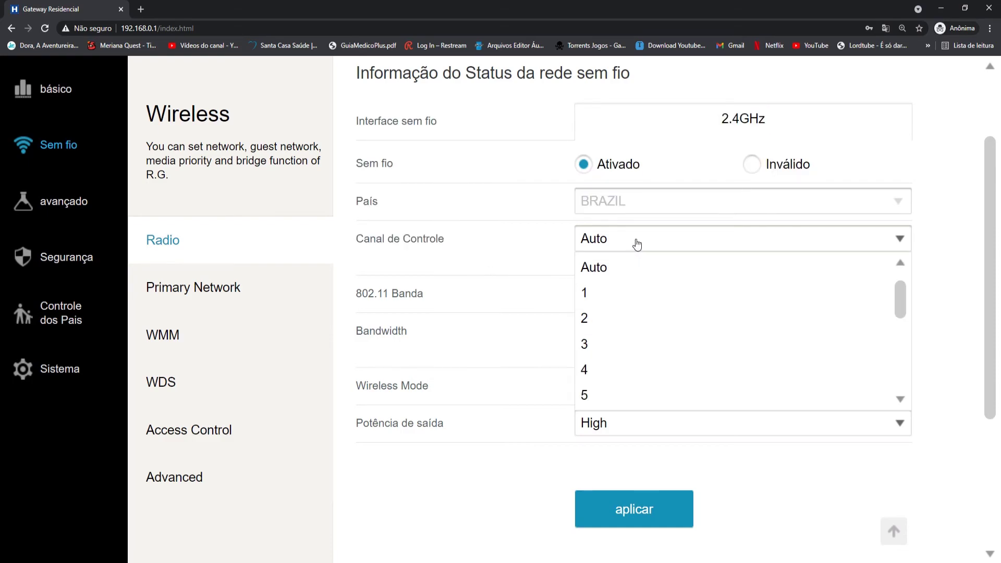
scroll(614, 324, "down", 1)
scroll(656, 365, "up", 1)
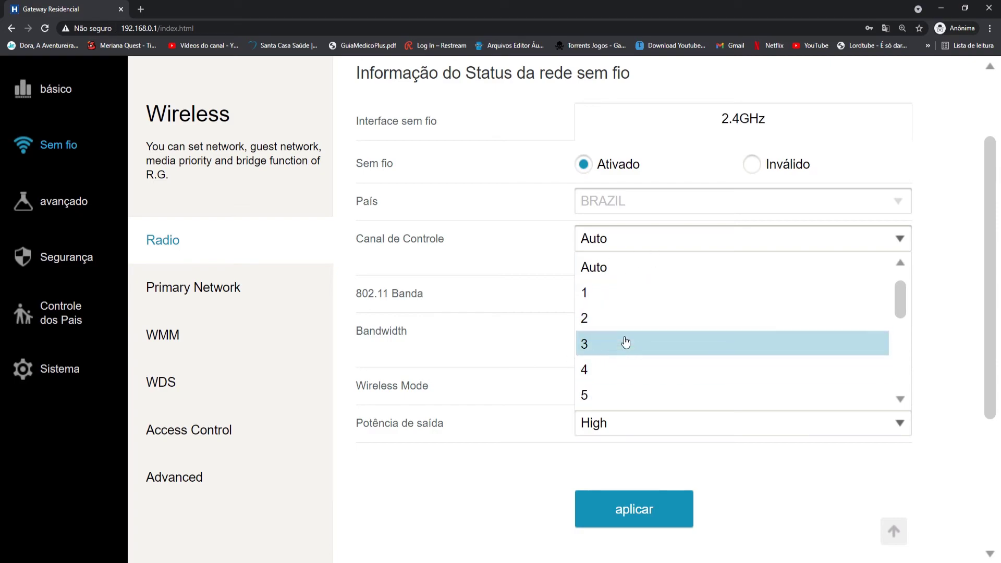
scroll(654, 378, "down", 3)
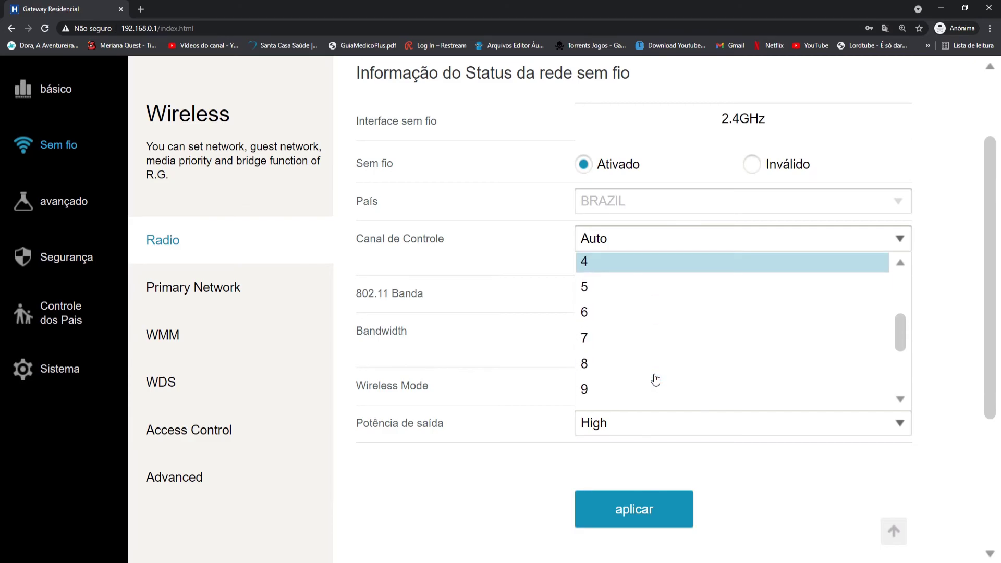
scroll(655, 379, "down", 3)
scroll(475, 319, "up", 3)
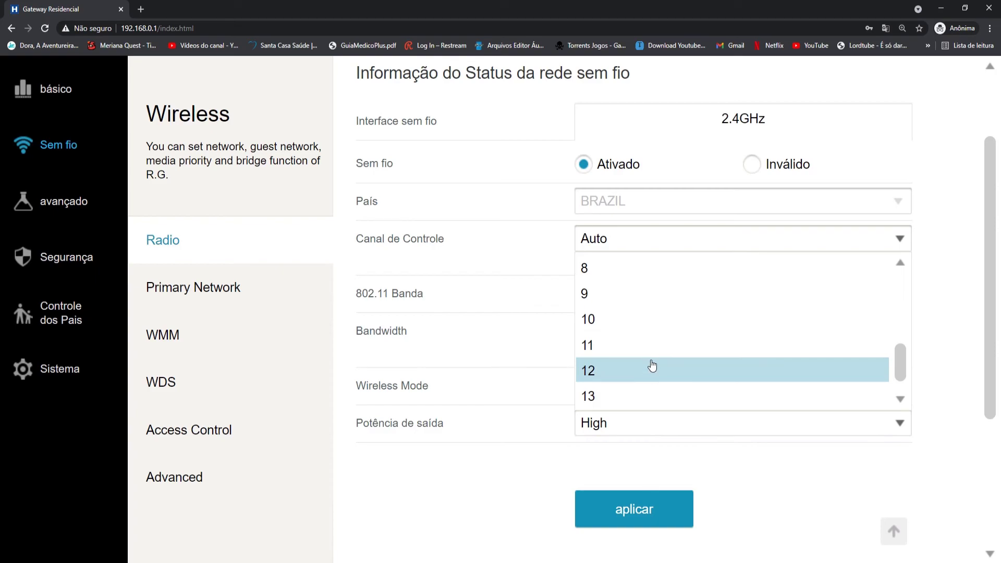
scroll(651, 364, "down", 1)
scroll(637, 319, "up", 2)
scroll(638, 315, "down", 2)
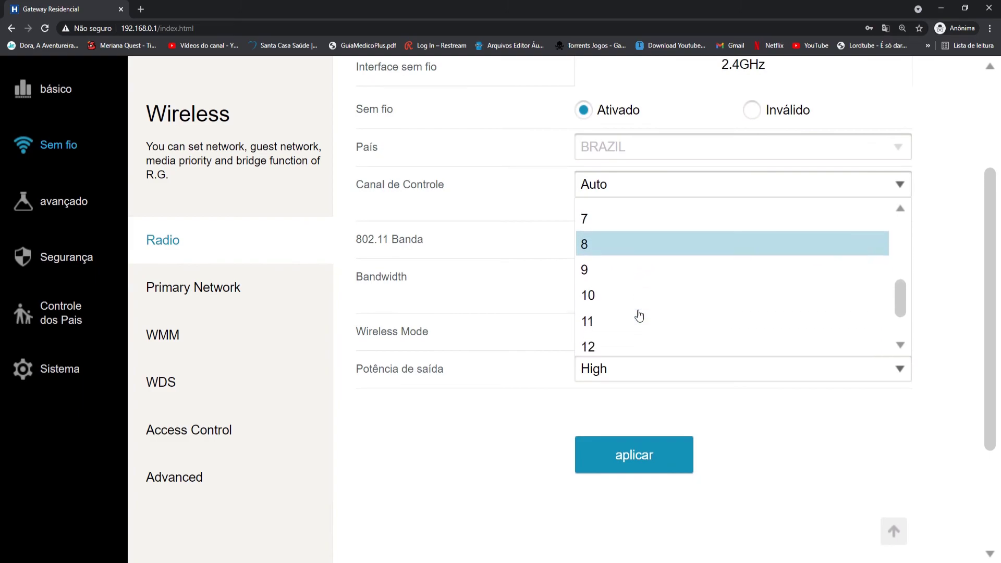
left_click(610, 296)
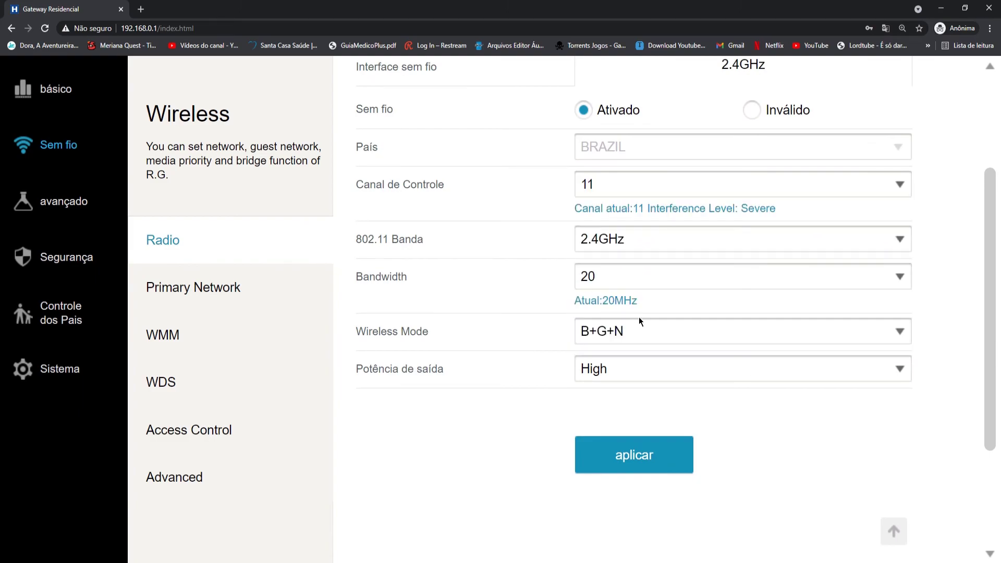
Browse the Canal de Controle channel list and close it without changing the channel
left_click(639, 191)
left_click(639, 192)
scroll(643, 288, "up", 1)
left_click(642, 241)
scroll(610, 345, "up", 1)
scroll(632, 349, "up", 3)
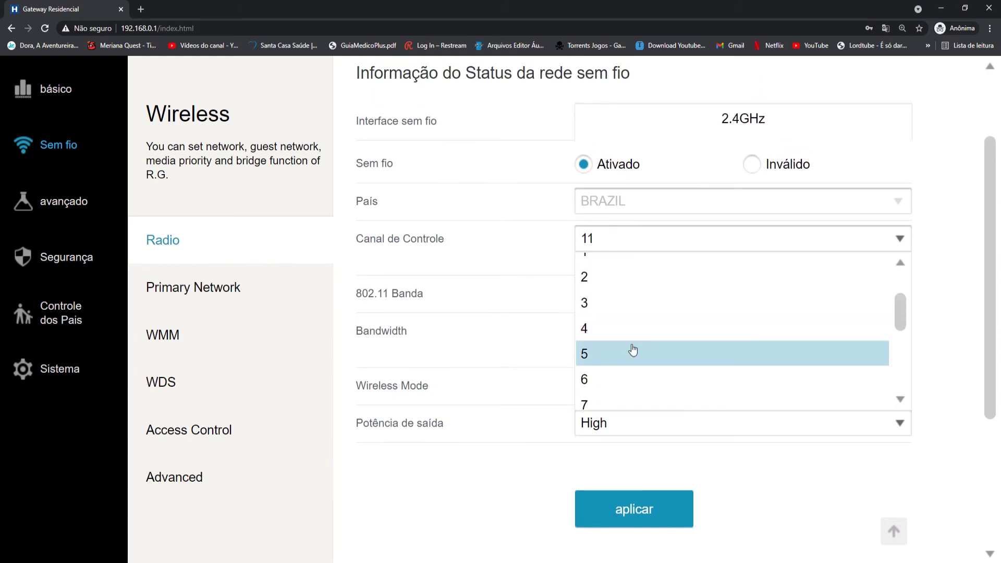
scroll(634, 346, "up", 1)
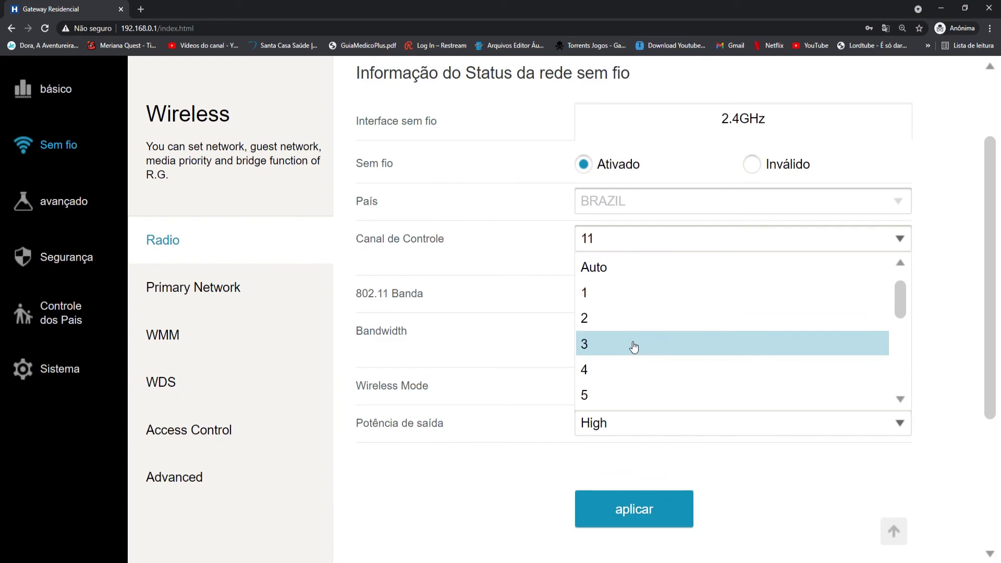
scroll(635, 348, "down", 4)
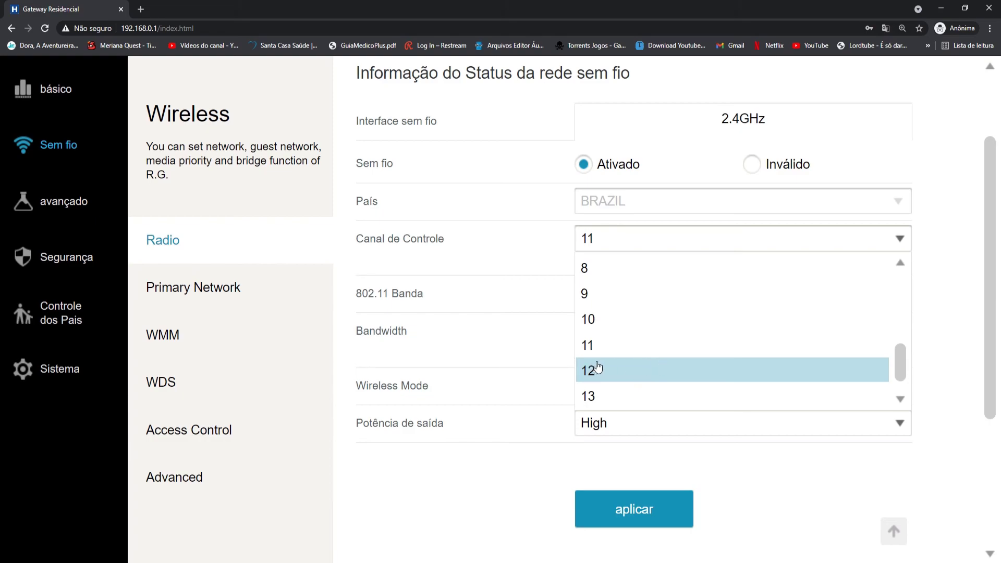
key("Escape")
Try control channel 13, then 10, and leave it set to channel 3
left_click(629, 244)
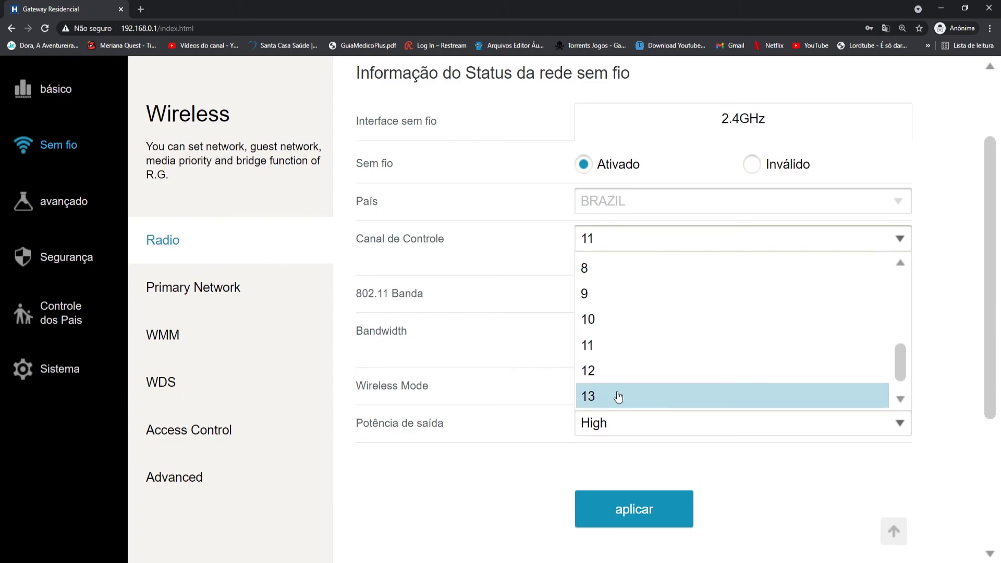
left_click(617, 396)
left_click(634, 244)
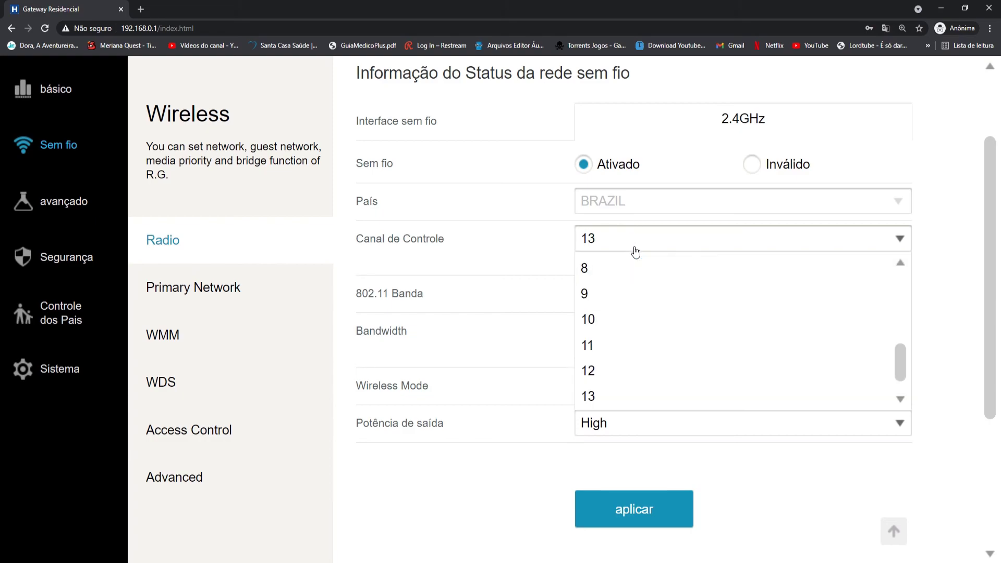
left_click(608, 318)
left_click(605, 251)
scroll(625, 302, "up", 3)
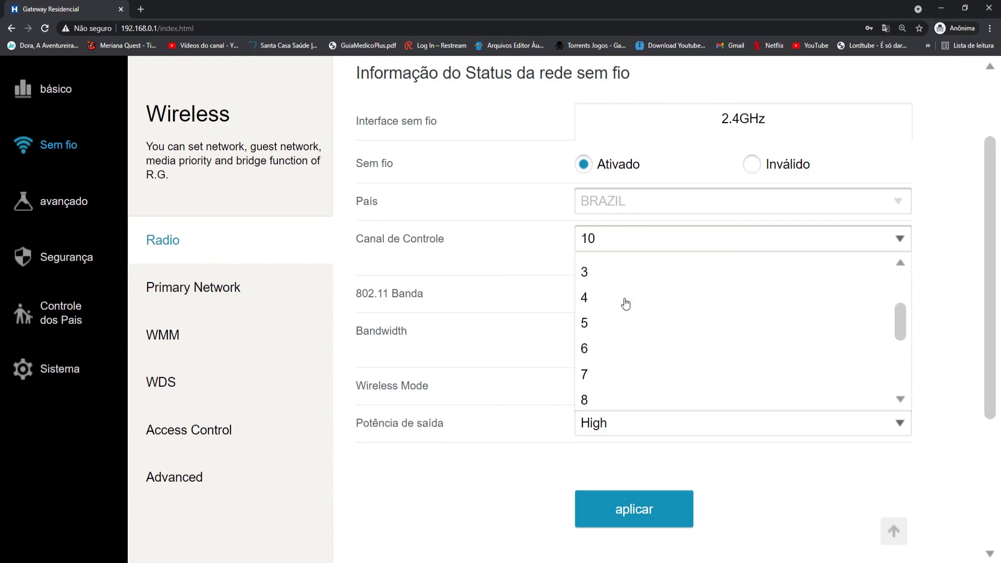
left_click(618, 309)
scroll(622, 263, "up", 2)
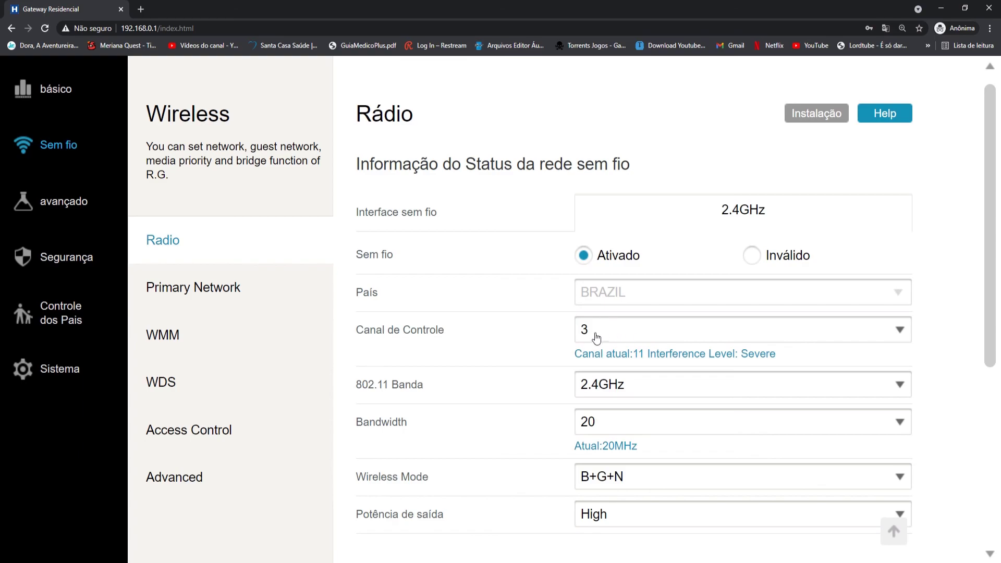
left_click(663, 332)
scroll(618, 417, "up", 1)
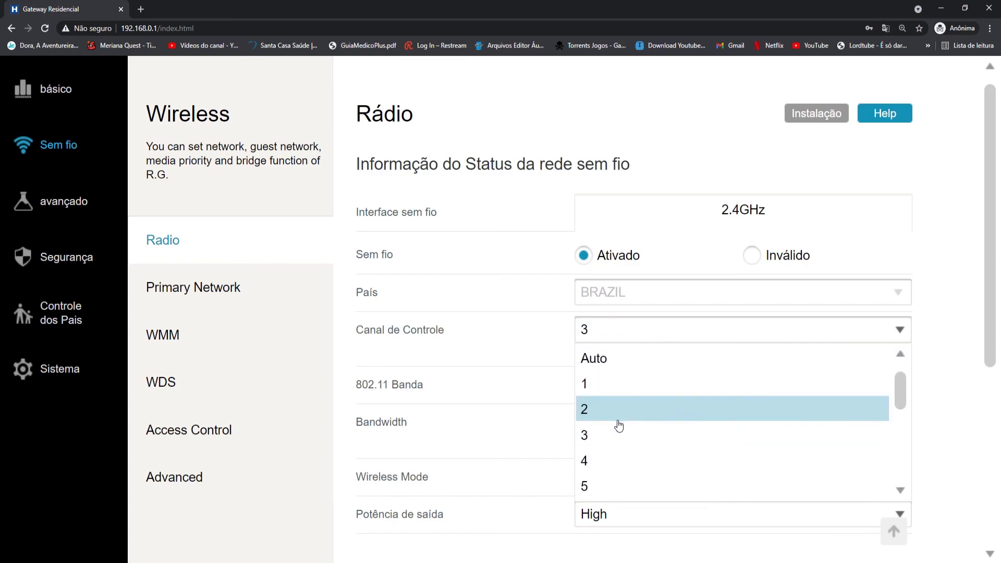
Set Canal de Controle back to Auto, apply, and dismiss the no-change notice
left_click(608, 358)
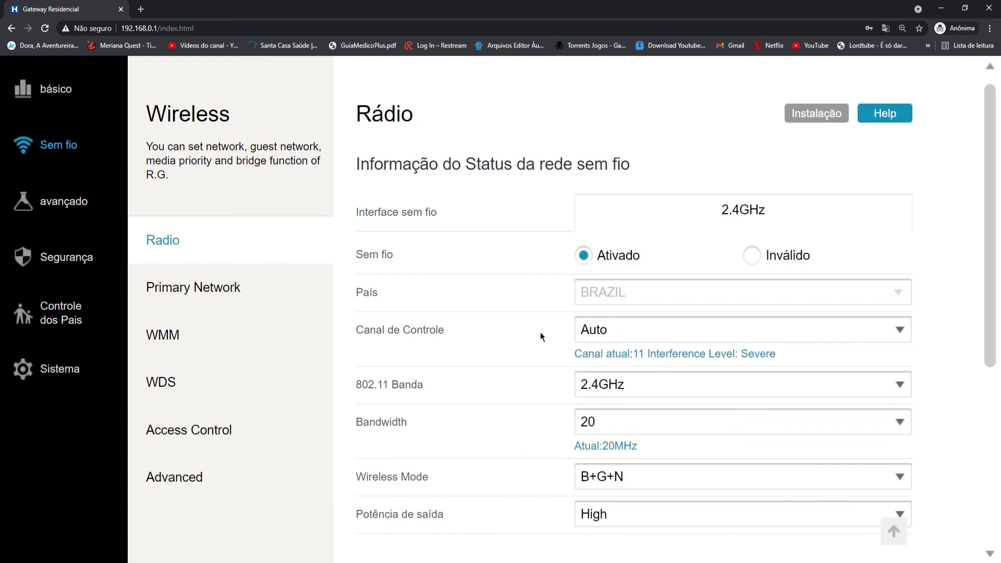
scroll(561, 417, "down", 4)
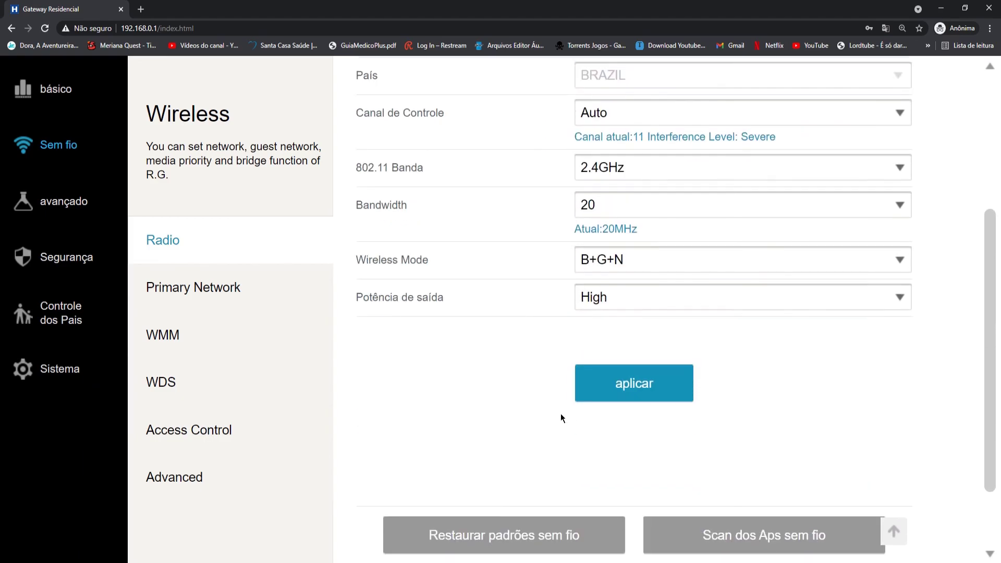
left_click(623, 386)
left_click(475, 397)
scroll(552, 412, "up", 4)
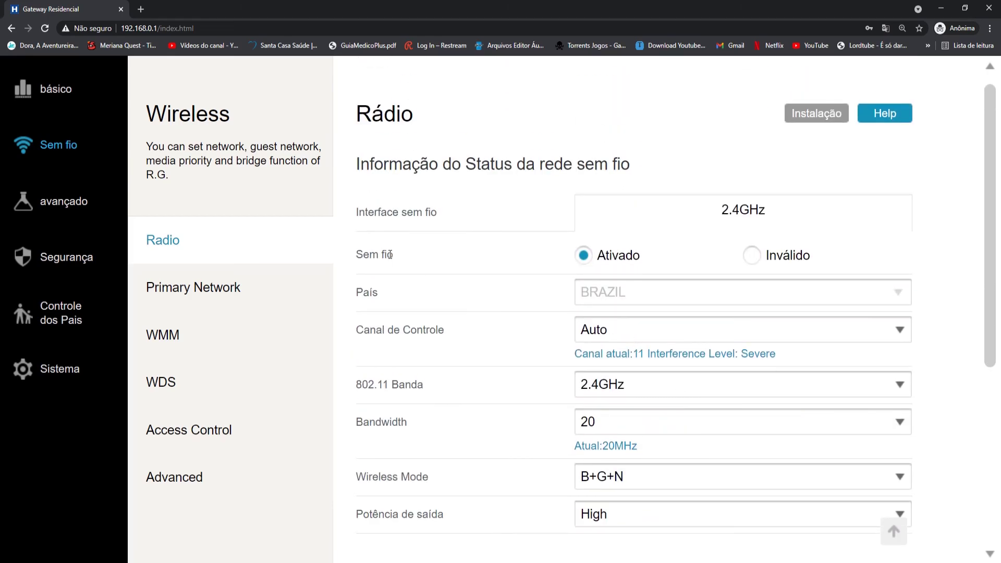